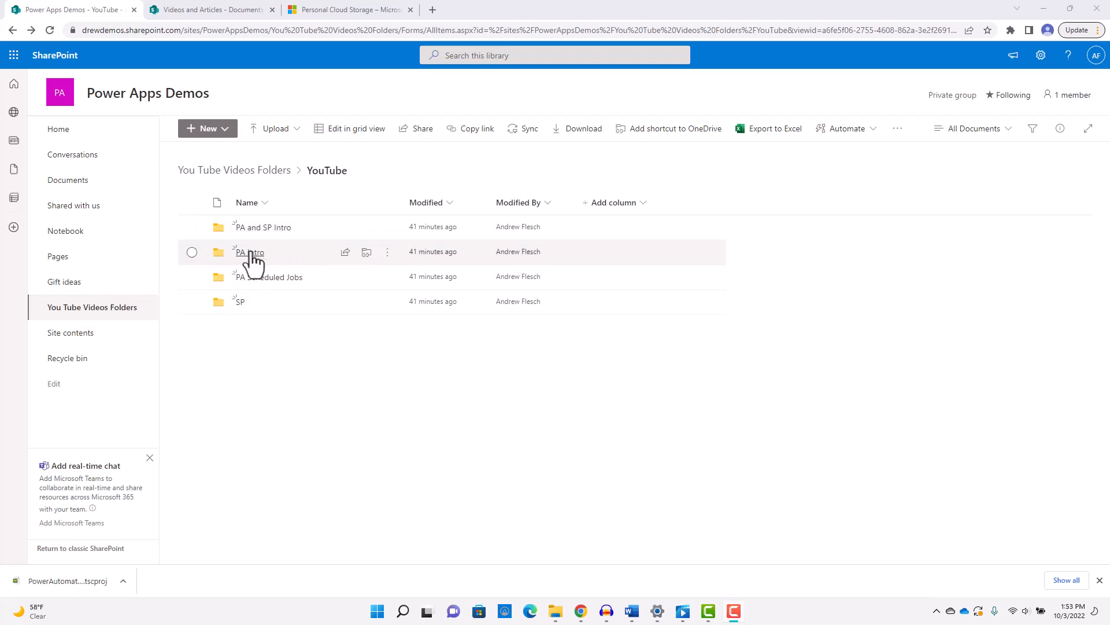
Browse the SP, SP The Gear and Project1.tscproj folders, then PA Scheduled Jobs, and return to the YouTube folder
{"action": "left_click", "coordinate": [239, 303]}
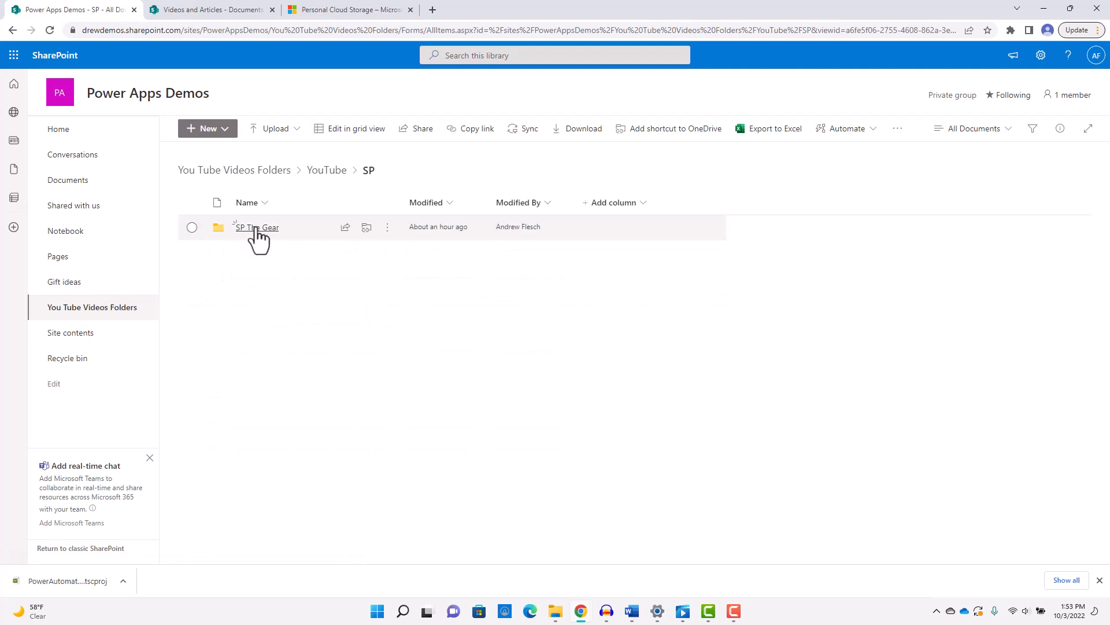
{"action": "left_click", "coordinate": [255, 228]}
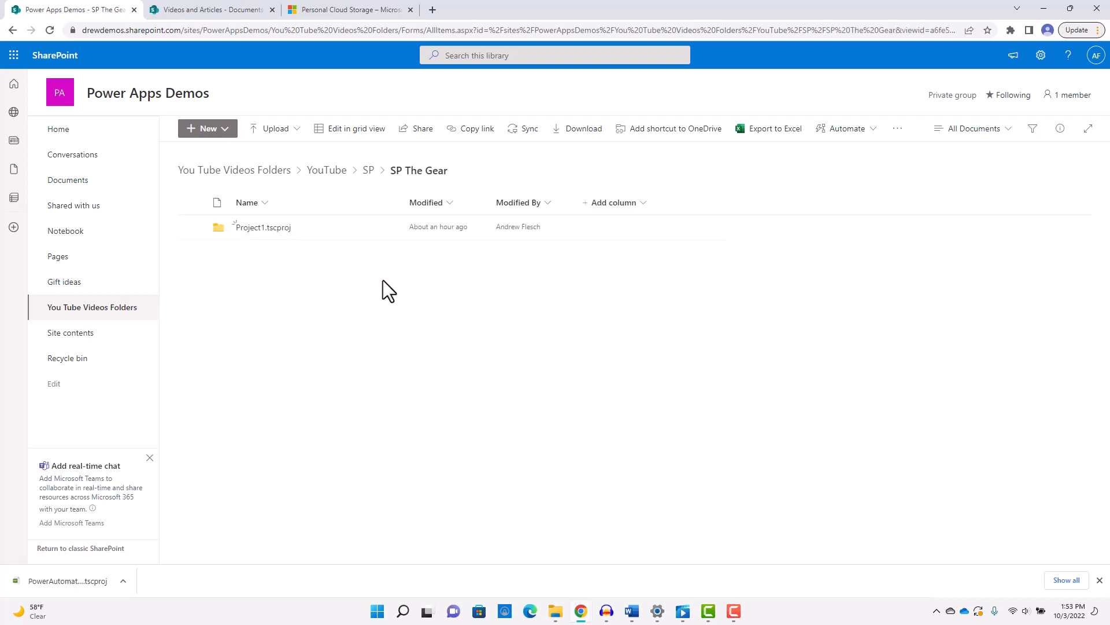
{"action": "left_click", "coordinate": [263, 228]}
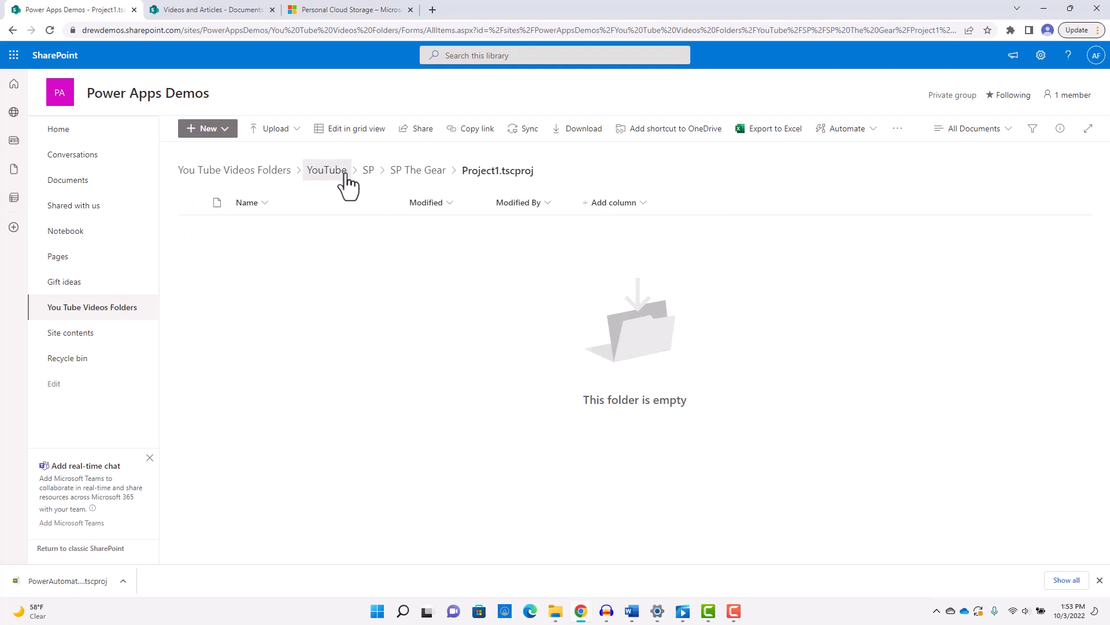
{"action": "left_click", "coordinate": [327, 170]}
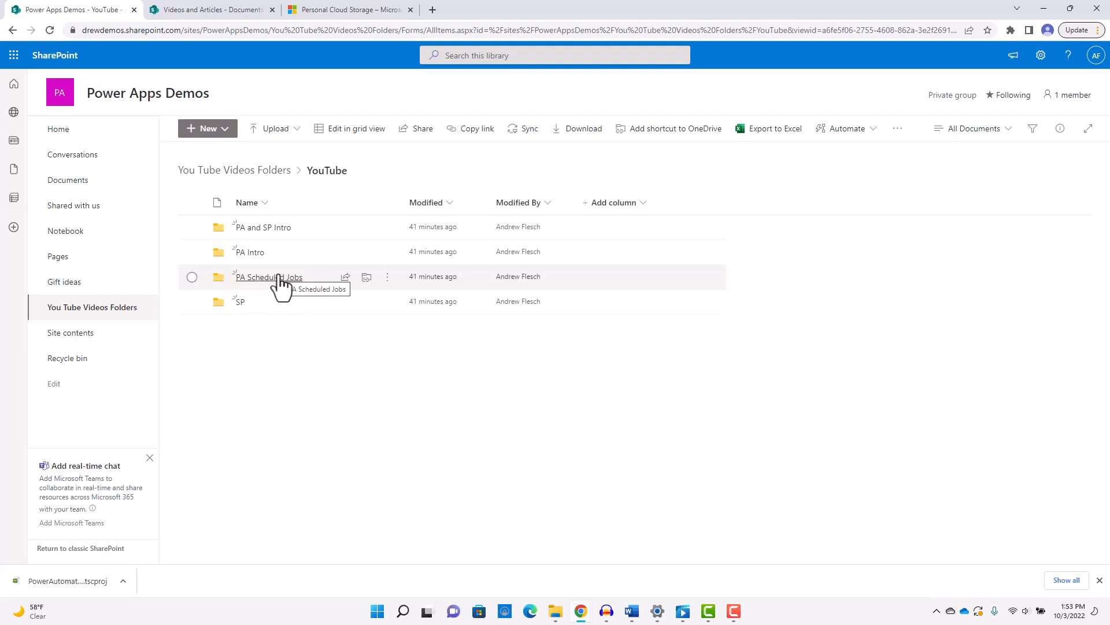
{"action": "left_click", "coordinate": [304, 279]}
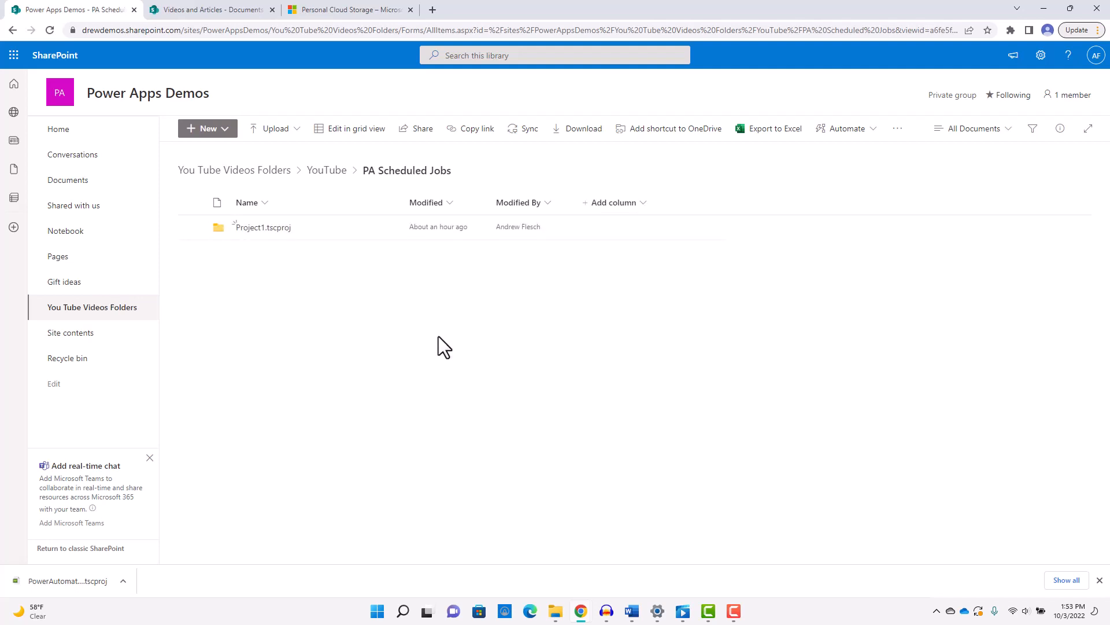
{"action": "left_click", "coordinate": [326, 171]}
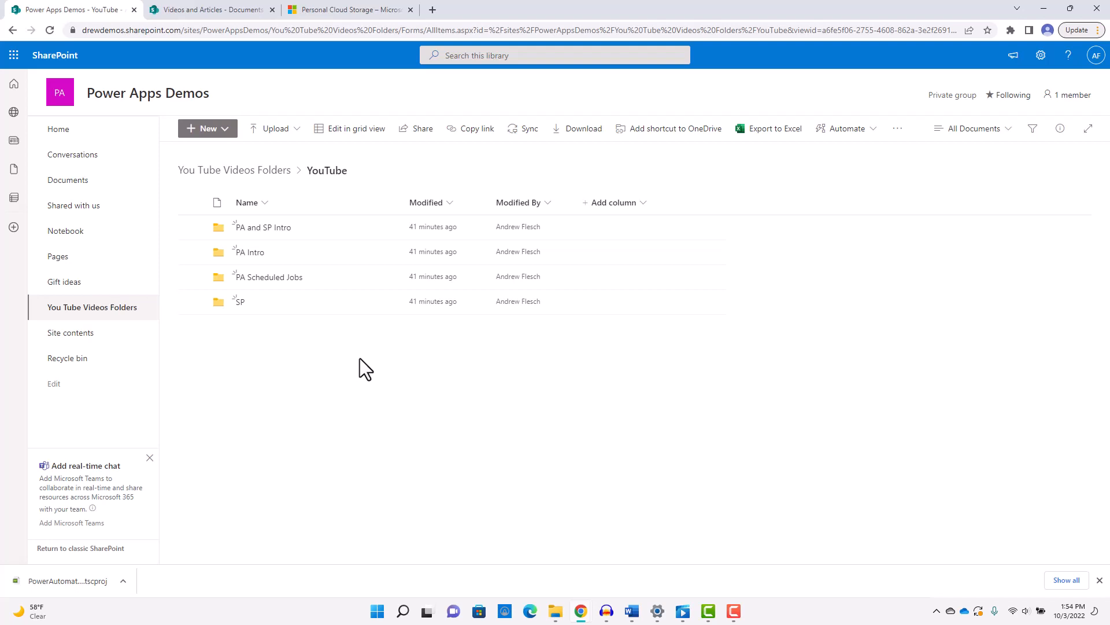
Create a document library named Videos on the Videos and Articles site, shown in site navigation
{"action": "left_click", "coordinate": [215, 10]}
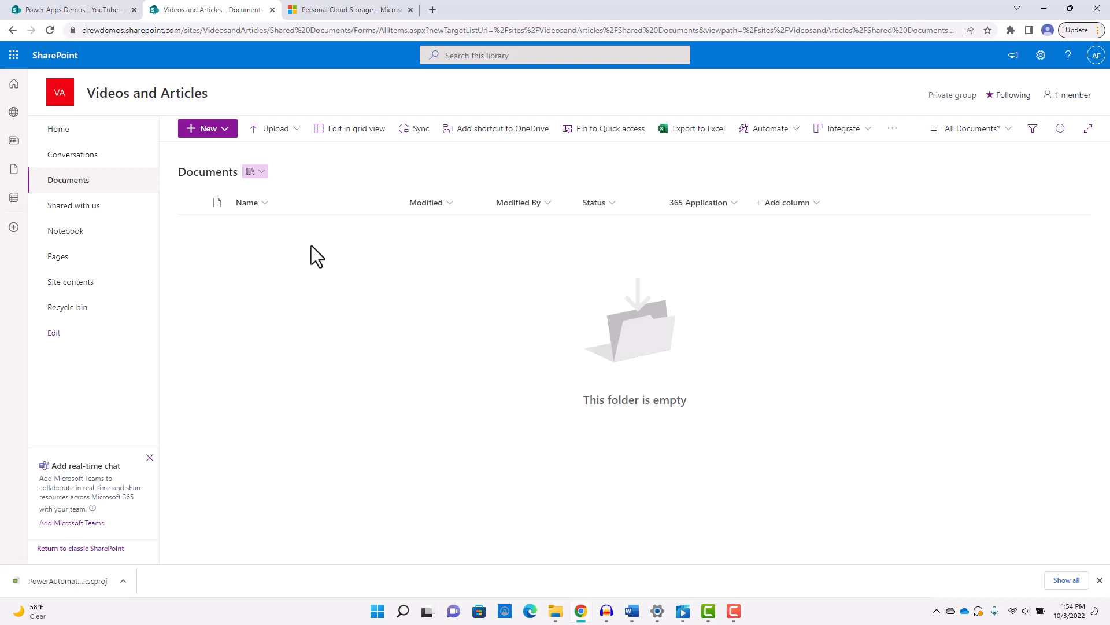
{"action": "left_click", "coordinate": [88, 138]}
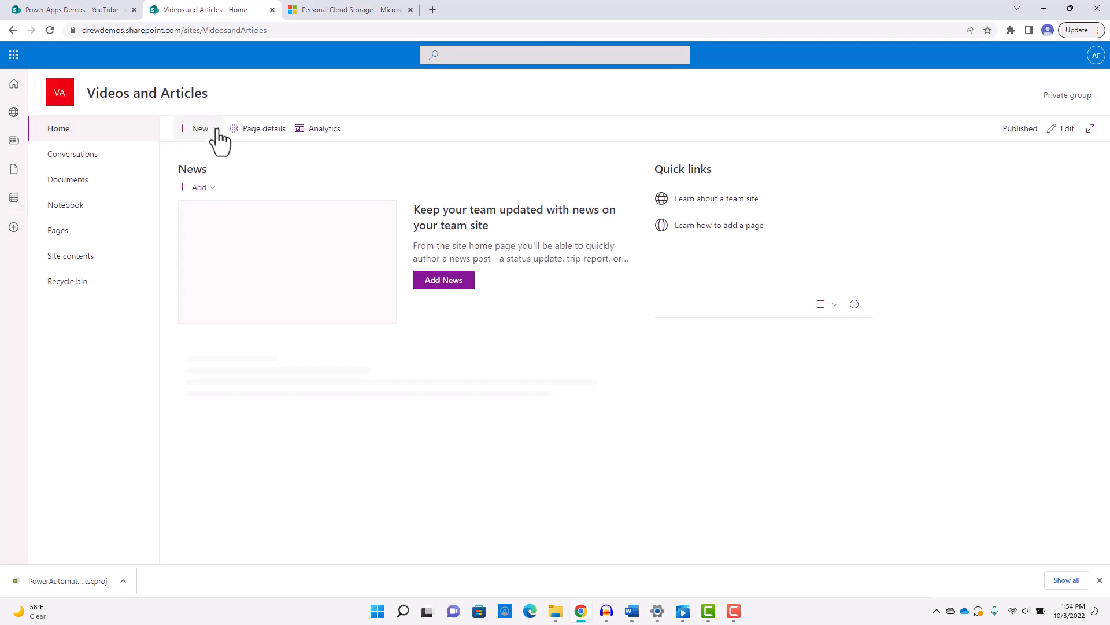
{"action": "left_click", "coordinate": [215, 129]}
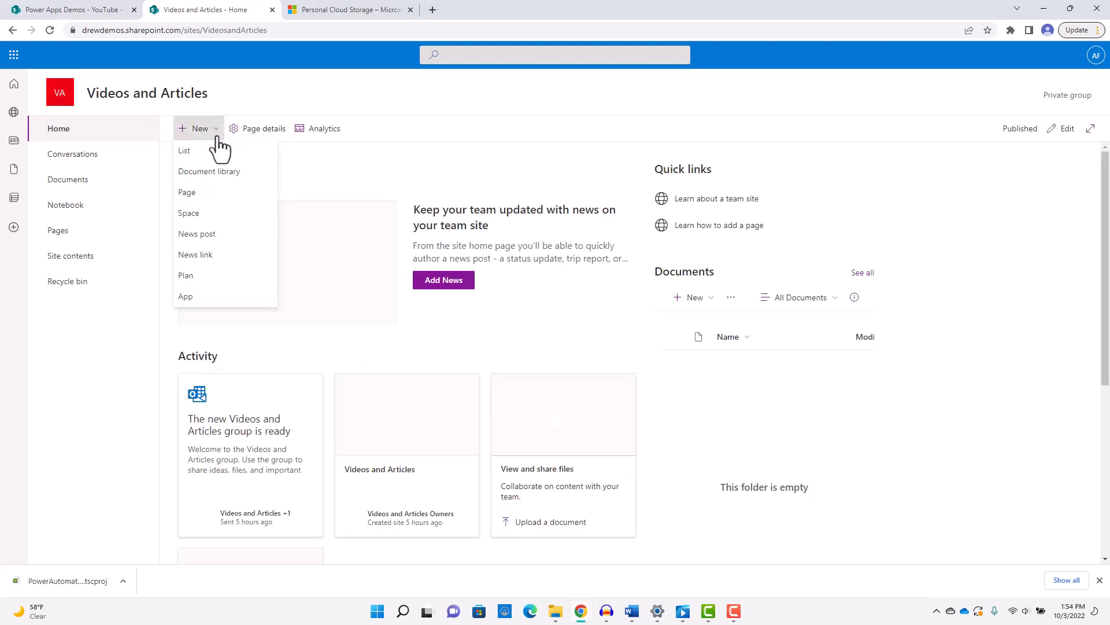
{"action": "left_click", "coordinate": [205, 174]}
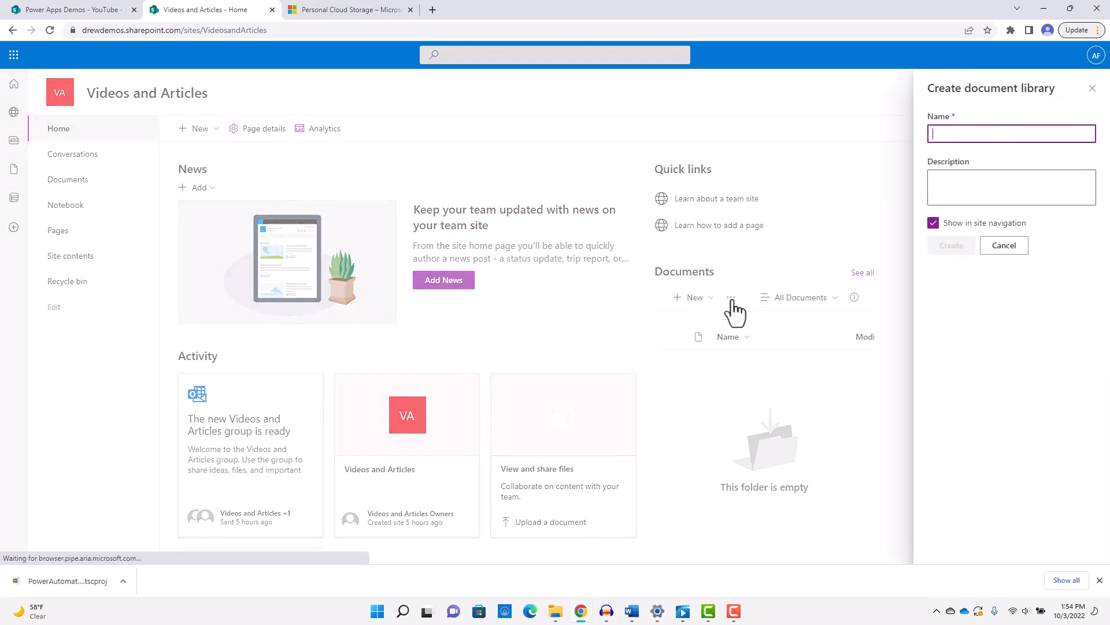
{"action": "type", "text": "Videos"}
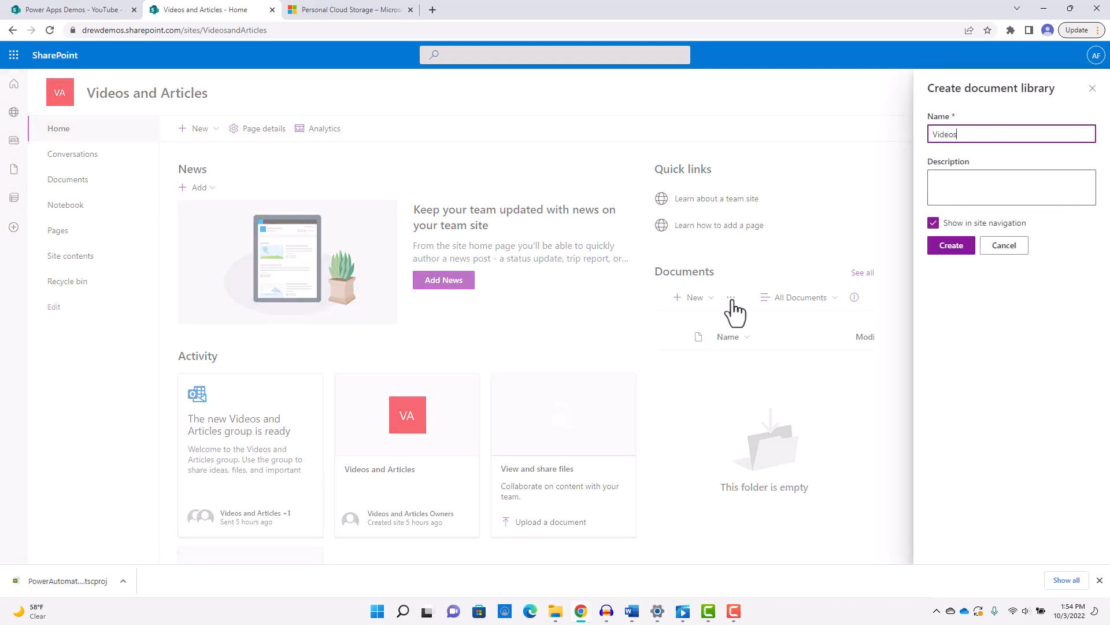
{"action": "left_click", "coordinate": [955, 249]}
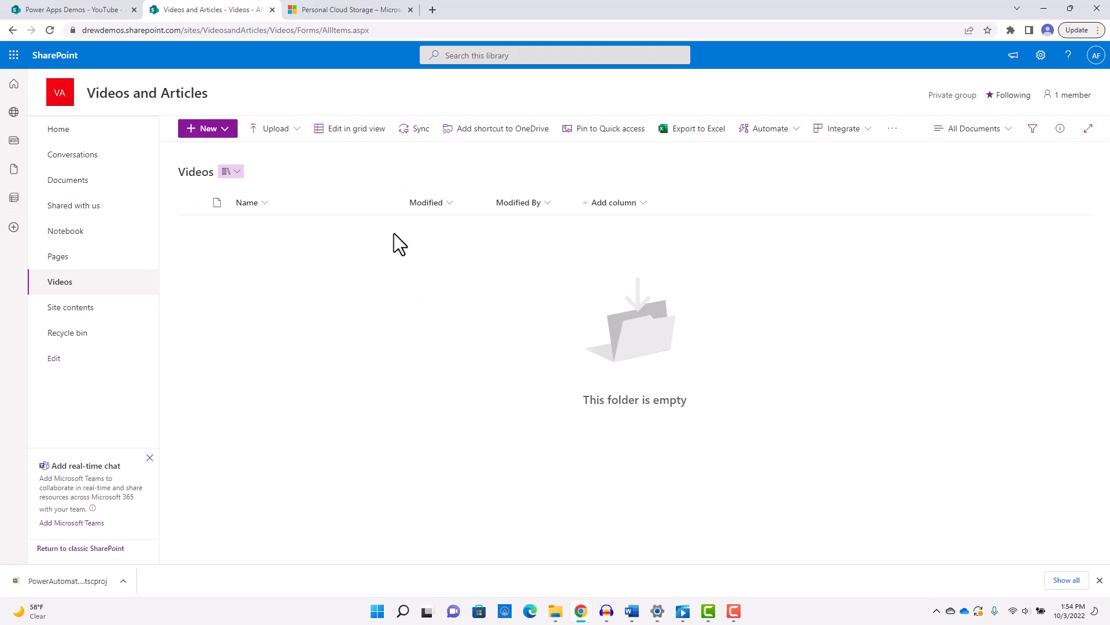
Sync the Videos library to this device through OneDrive and review the recent OneDrive sync activity
{"action": "left_click", "coordinate": [418, 132]}
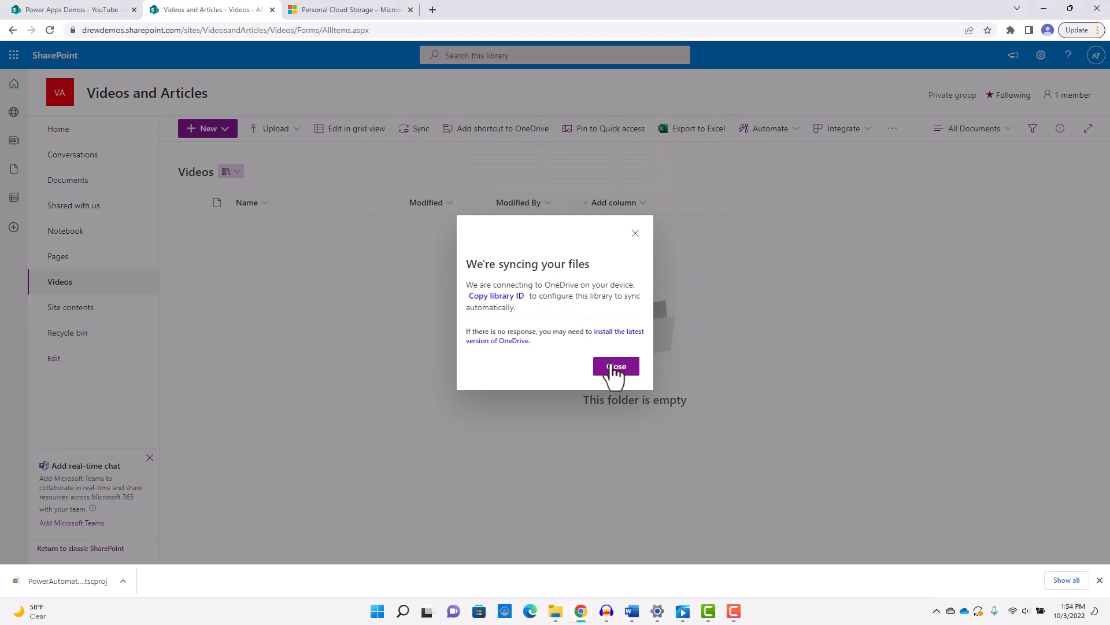
{"action": "left_click", "coordinate": [615, 368]}
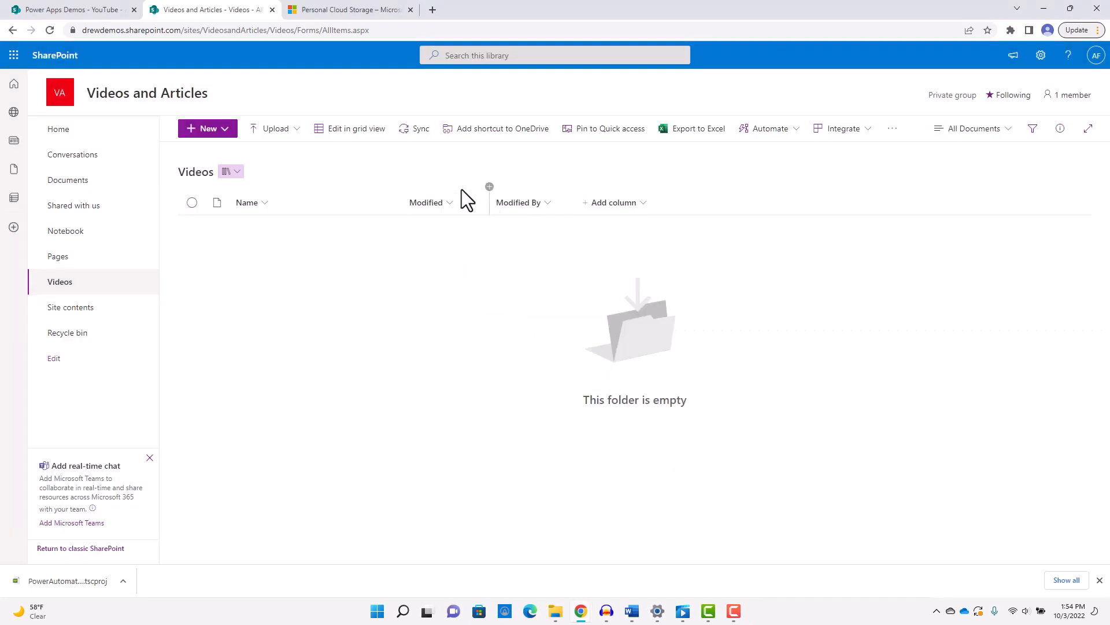
{"action": "left_click", "coordinate": [419, 130]}
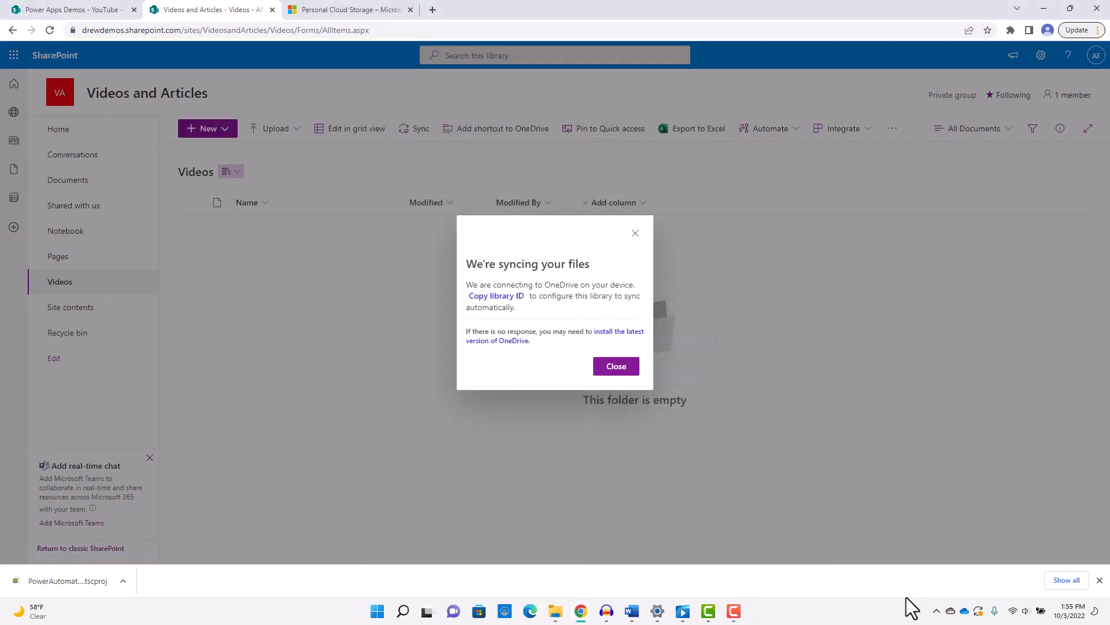
{"action": "left_click", "coordinate": [964, 612]}
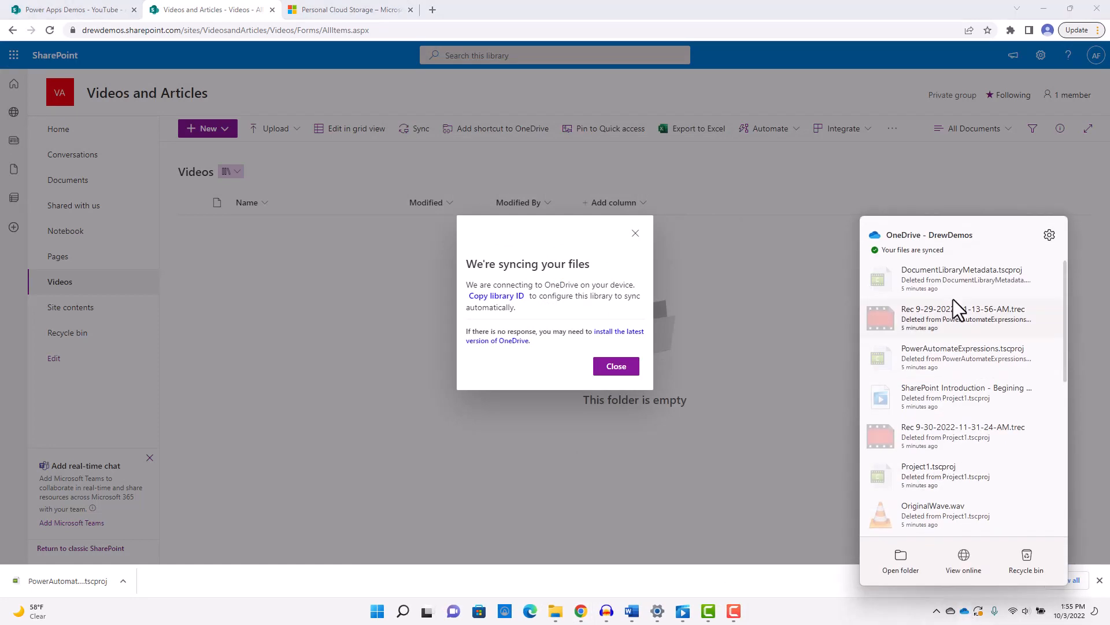
{"action": "scroll", "coordinate": [953, 299], "scroll_direction": "down", "scroll_amount": 3}
{"action": "scroll", "coordinate": [953, 299], "scroll_direction": "down", "scroll_amount": 5}
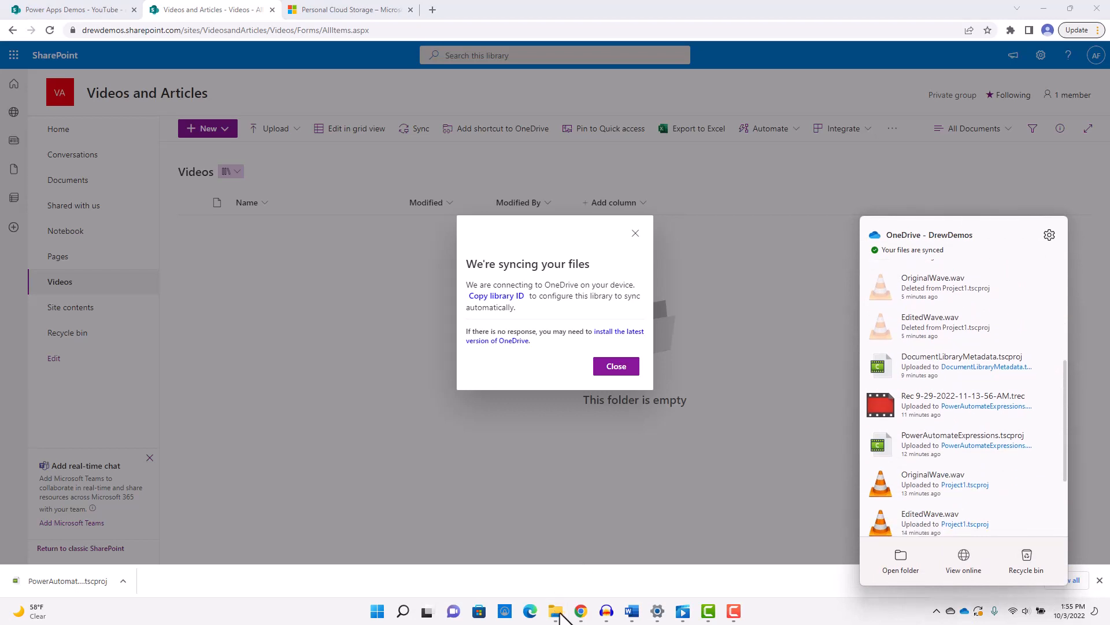
Check the synced Videos and Articles - Videos folder under DrewDemos in File Explorer, and return to the library with the sync message dismissed
{"action": "left_click", "coordinate": [556, 613]}
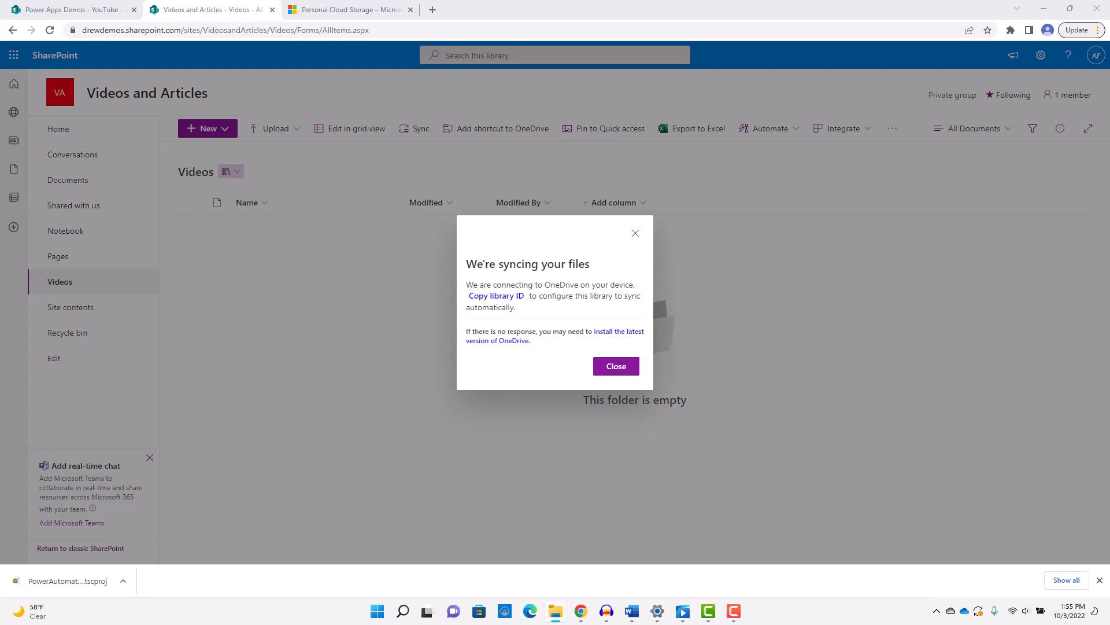
{"action": "left_click_drag", "start_coordinate": [0, 149], "coordinate": [561, 78]}
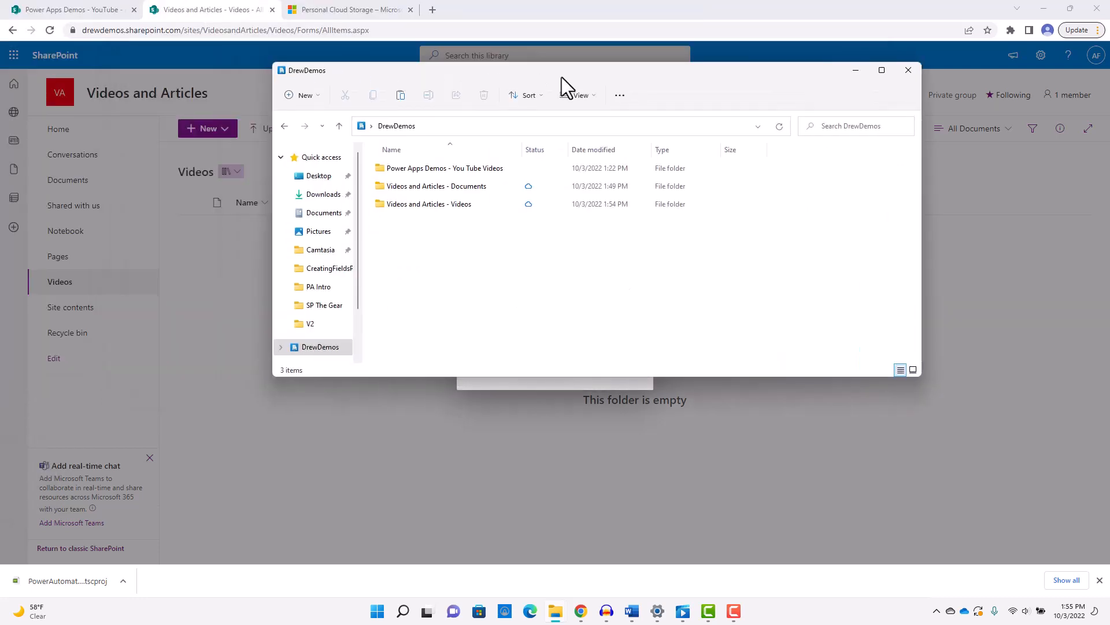
{"action": "scroll", "coordinate": [339, 276], "scroll_direction": "down", "scroll_amount": 1}
{"action": "scroll", "coordinate": [340, 275], "scroll_direction": "up", "scroll_amount": 1}
{"action": "left_click", "coordinate": [281, 158]}
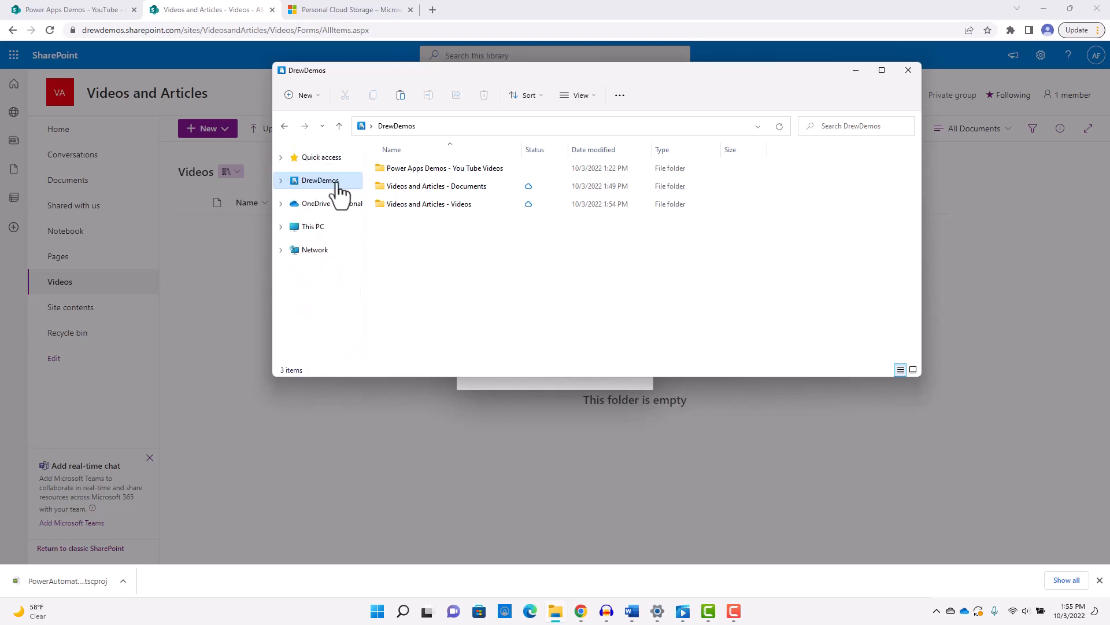
{"action": "left_click", "coordinate": [281, 180]}
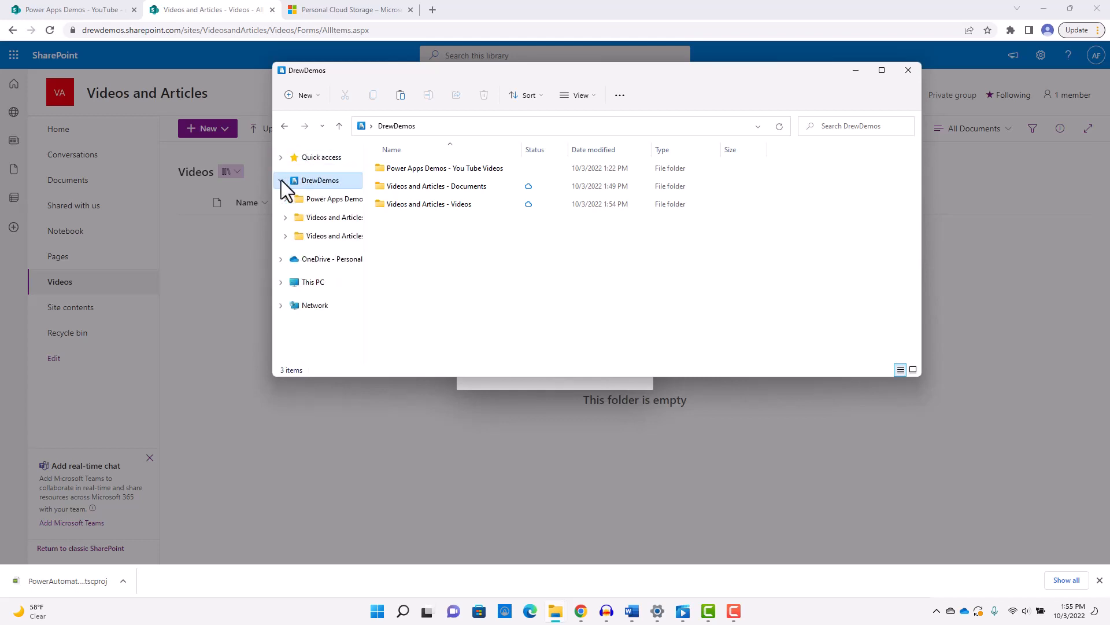
{"action": "left_click", "coordinate": [332, 237]}
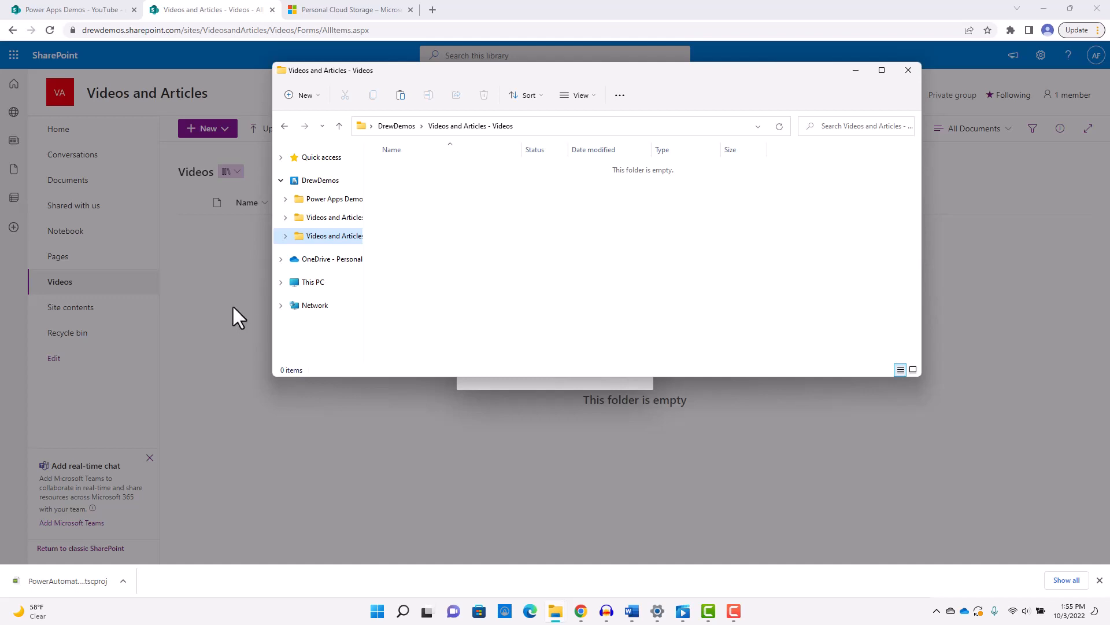
{"action": "left_click", "coordinate": [856, 70]}
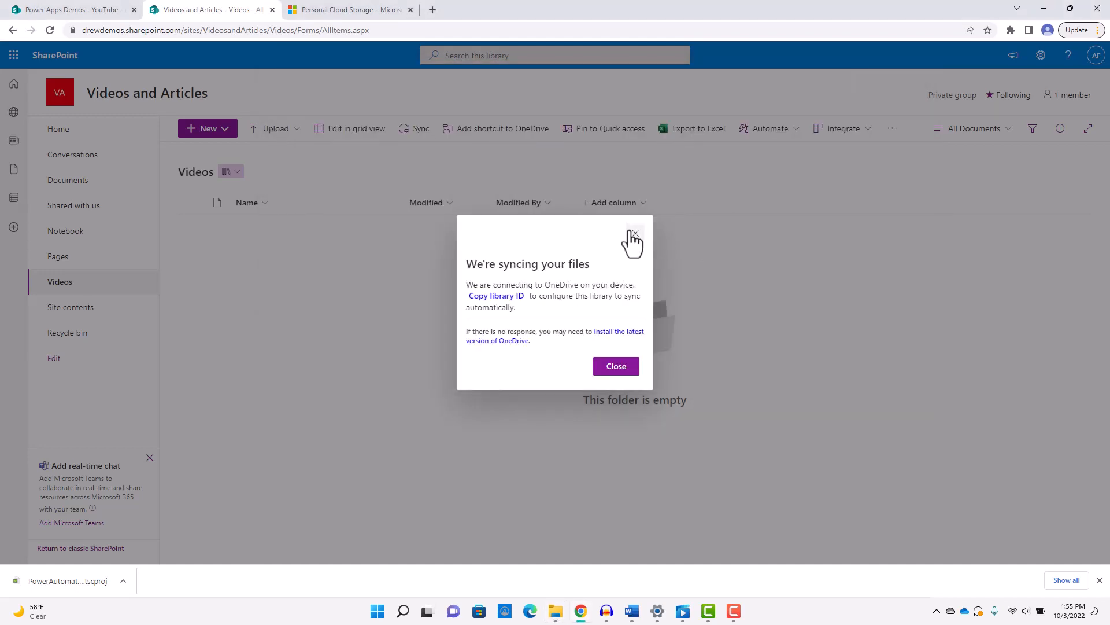
{"action": "left_click", "coordinate": [634, 234]}
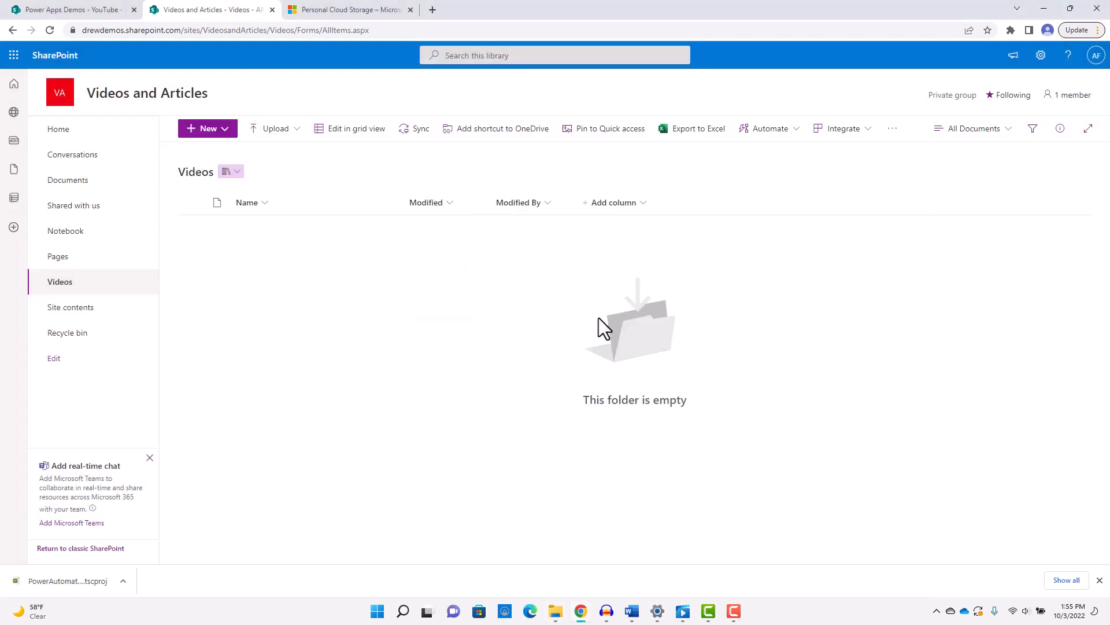
Start a new Choice column in the Videos library and name it Status
{"action": "left_click", "coordinate": [647, 203]}
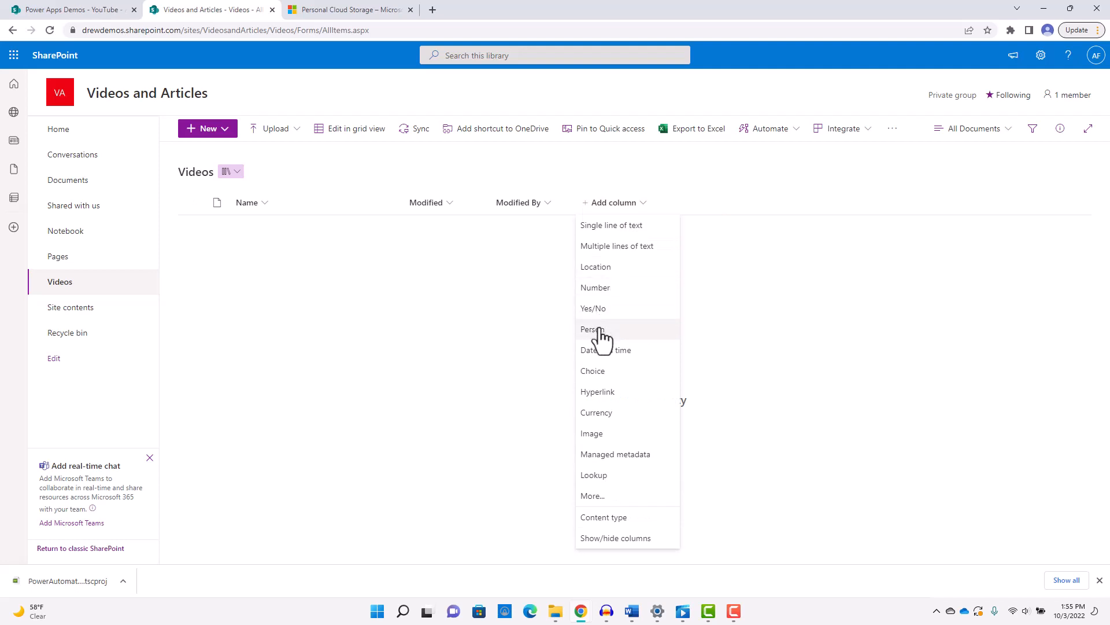
{"action": "left_click", "coordinate": [608, 373]}
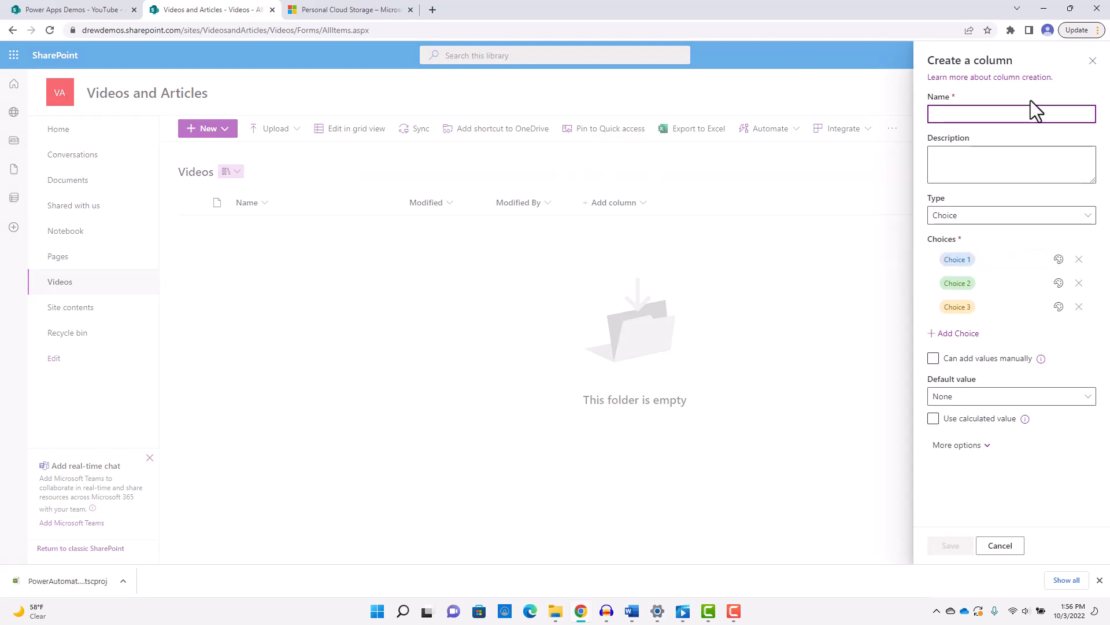
{"action": "type", "text": "Status"}
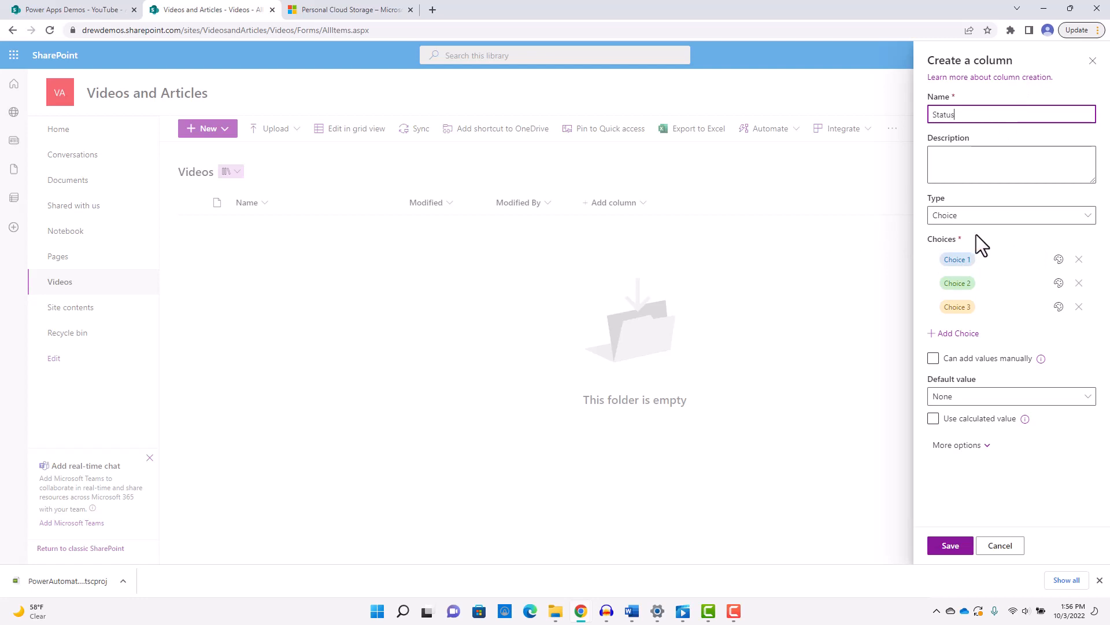
Rename the first choice of the Status column to Raw Video
{"action": "left_click", "coordinate": [986, 259]}
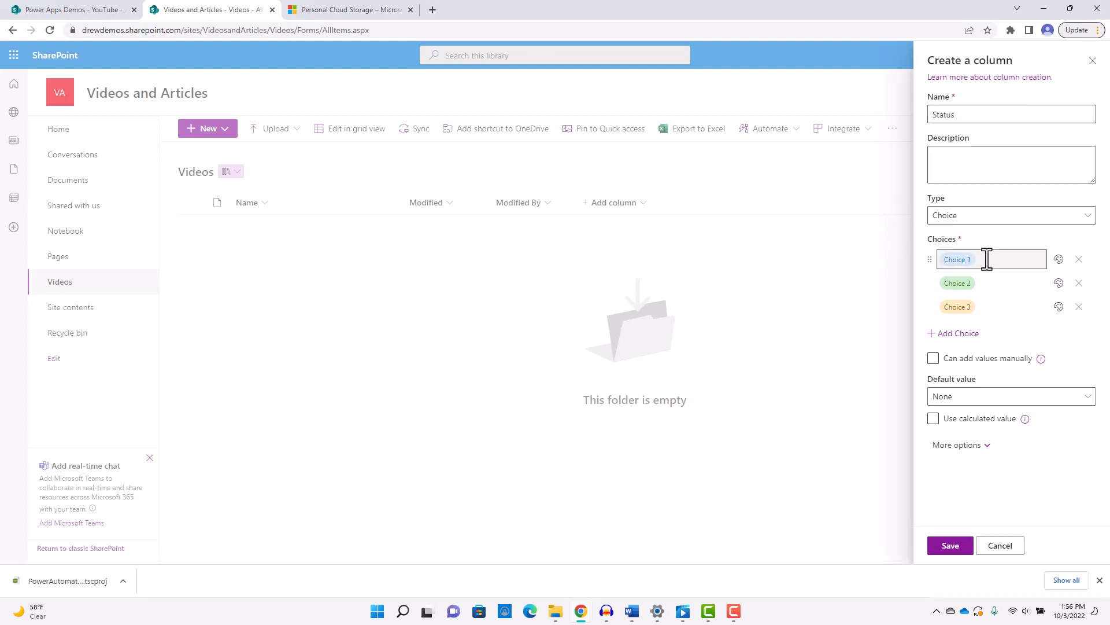
{"action": "right_click", "coordinate": [1071, 324]}
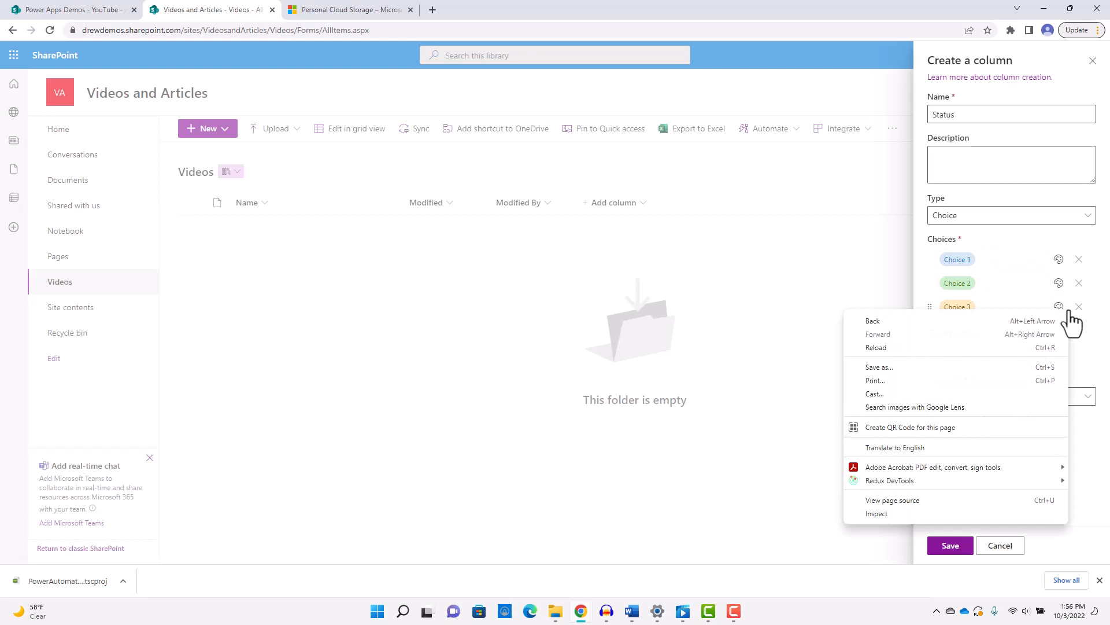
{"action": "left_click", "coordinate": [1004, 255]}
{"action": "left_click", "coordinate": [1004, 254]}
{"action": "left_click", "coordinate": [1006, 255]}
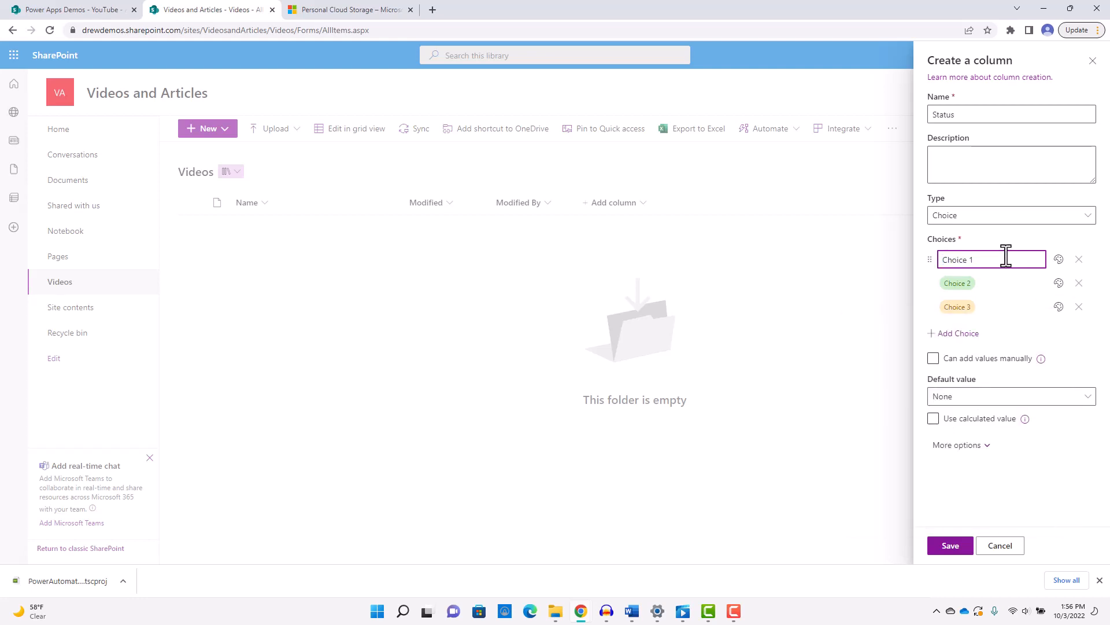
{"action": "key", "text": "BackSpace"}
{"action": "key", "text": "BackSpace"}
{"action": "key", "text": "BackSpace"}
{"action": "key", "text": "BackSpace"}
{"action": "key", "text": "BackSpace"}
{"action": "key", "text": "BackSpace"}
{"action": "type", "text": "Raw Video"}
Rename the second choice of the Status column to Audio Edited
{"action": "left_click", "coordinate": [989, 283]}
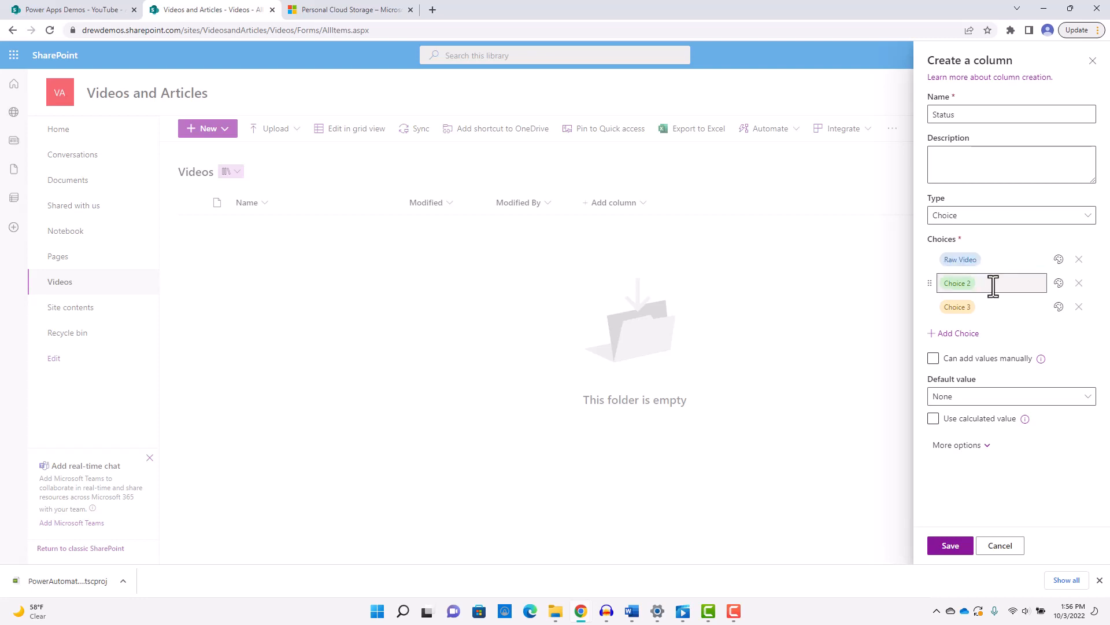
{"action": "left_click", "coordinate": [993, 284]}
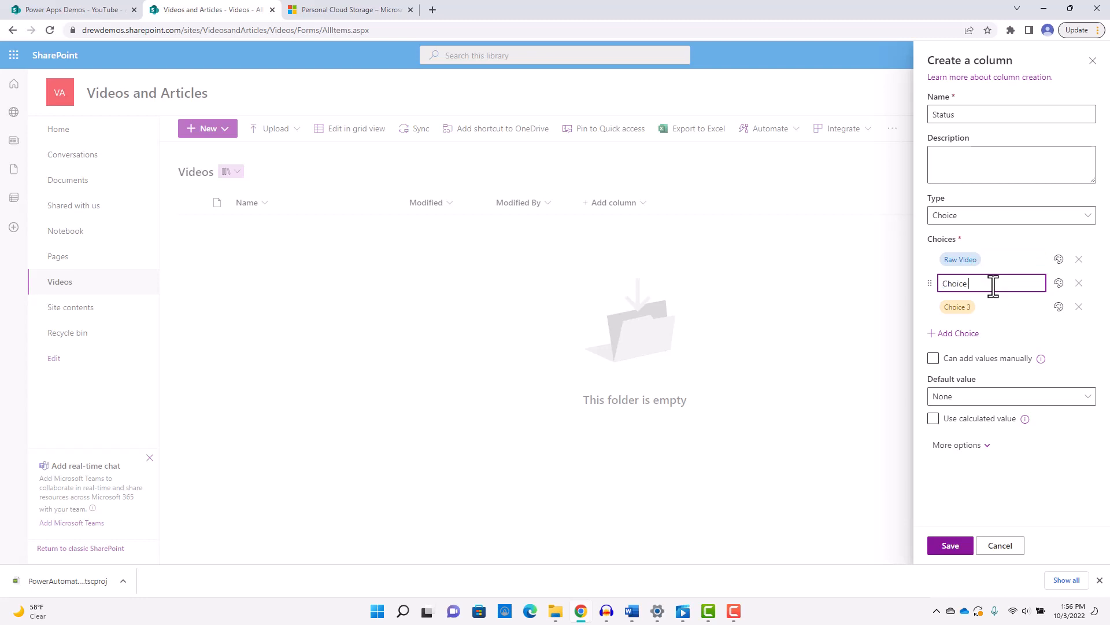
{"action": "key", "text": "BackSpace"}
{"action": "key", "text": "BackSpace"}
{"action": "key", "text": "BackSpace"}
{"action": "key", "text": "BackSpace"}
{"action": "key", "text": "BackSpace"}
{"action": "key", "text": "BackSpace"}
{"action": "type", "text": "Aud"}
{"action": "key", "text": "BackSpace"}
{"action": "key", "text": "BackSpace"}
{"action": "type", "text": "udio Edited"}
Rename the third choice of the Status column to Export
{"action": "left_click", "coordinate": [997, 308]}
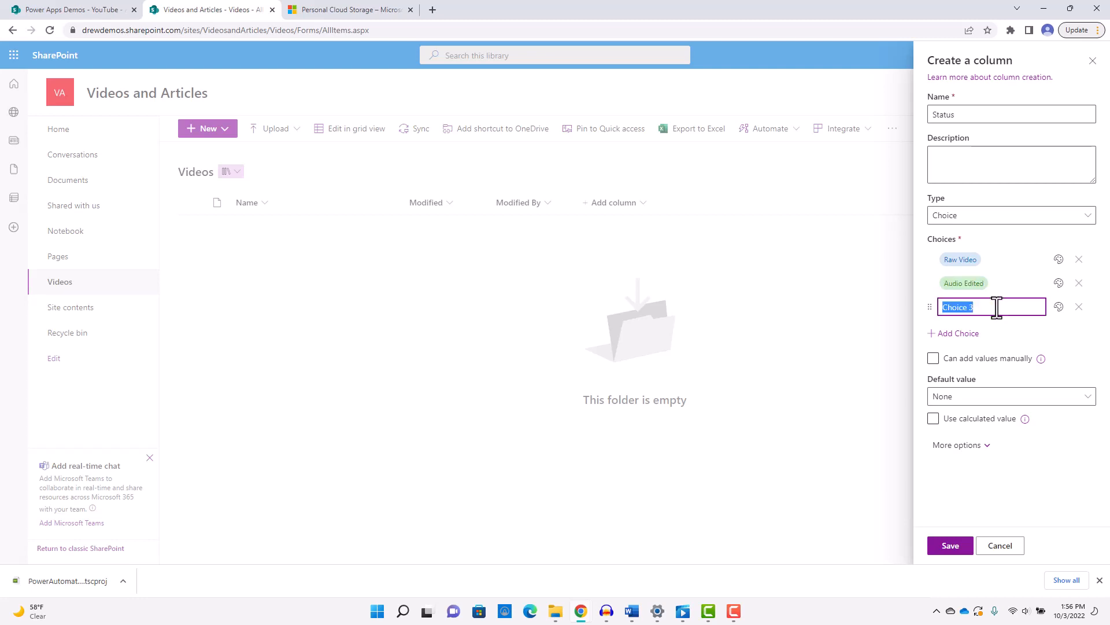
{"action": "left_click", "coordinate": [997, 308]}
{"action": "key", "text": "BackSpace"}
{"action": "key", "text": "BackSpace"}
{"action": "key", "text": "BackSpace"}
{"action": "key", "text": "BackSpace"}
{"action": "key", "text": "BackSpace"}
{"action": "key", "text": "BackSpace"}
{"action": "key", "text": "BackSpace"}
{"action": "type", "text": "Export"}
Add a fourth choice named Publish to YouTube to the Status column
{"action": "left_click", "coordinate": [967, 338]}
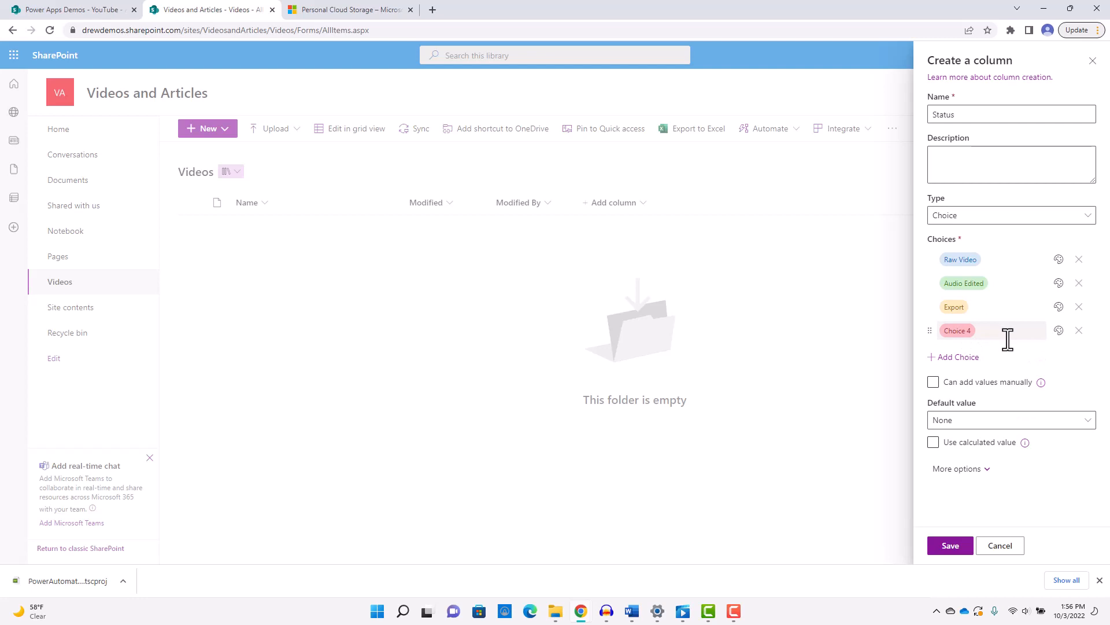
{"action": "left_click", "coordinate": [1006, 335]}
{"action": "type", "text": "P"}
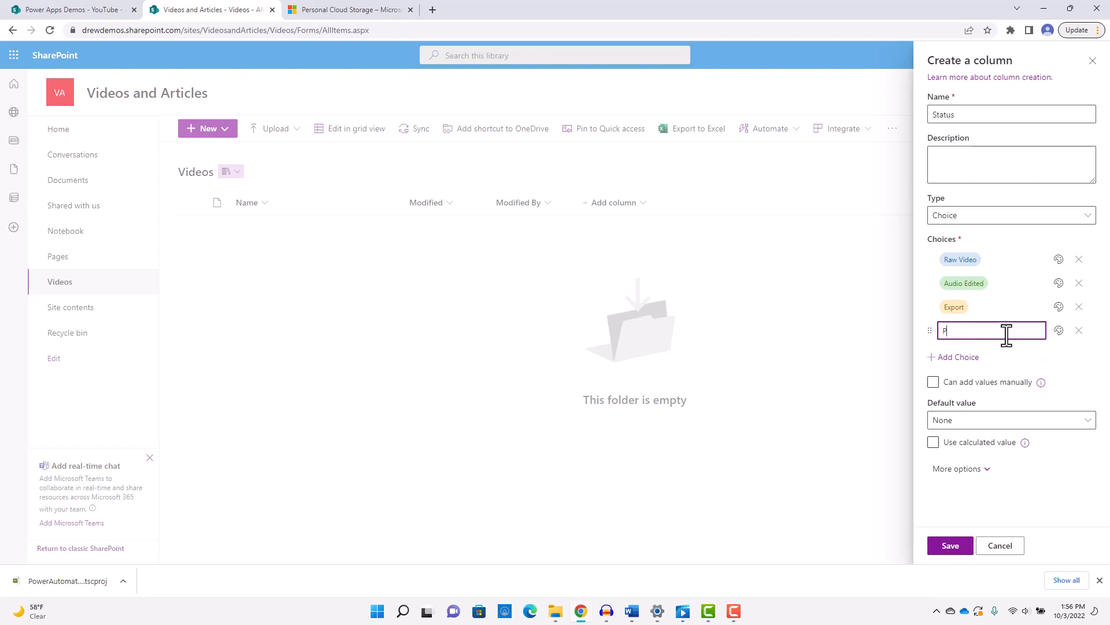
{"action": "type", "text": "ublish to YouTube"}
{"action": "left_click", "coordinate": [1008, 287]}
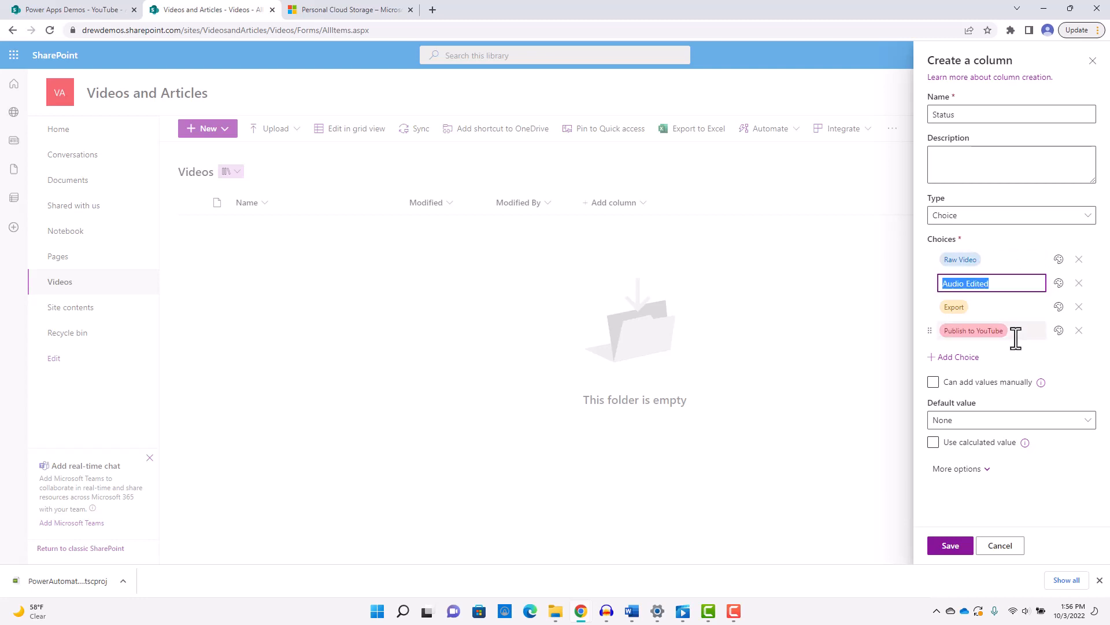
Set the fill colour of Publish to YouTube to dark green and of Raw Video to solid red
{"action": "left_click", "coordinate": [1057, 333]}
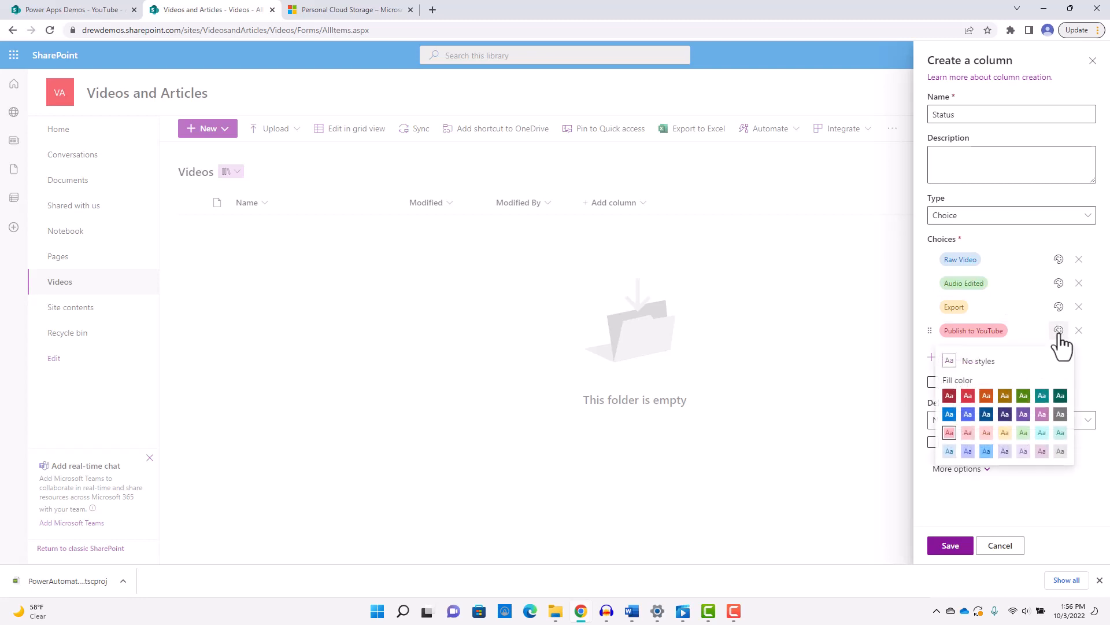
{"action": "left_click", "coordinate": [1023, 396]}
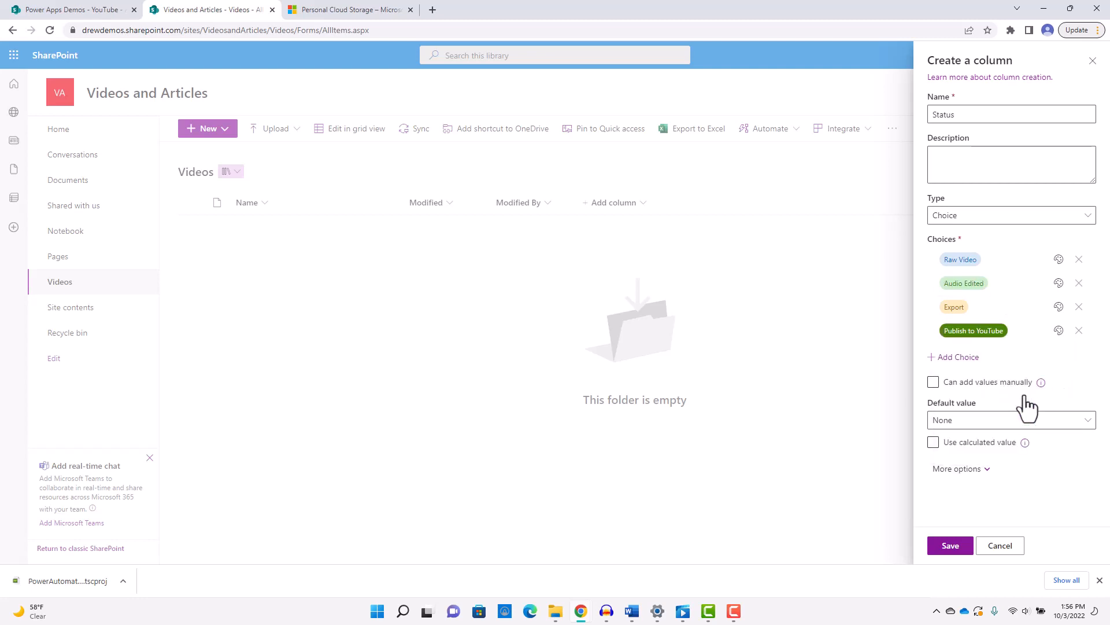
{"action": "left_click", "coordinate": [1060, 260]}
{"action": "left_click", "coordinate": [965, 324]}
Colour the Audio Edited choice light yellow and the Export choice light green, and save the Status column
{"action": "left_click", "coordinate": [1059, 283]}
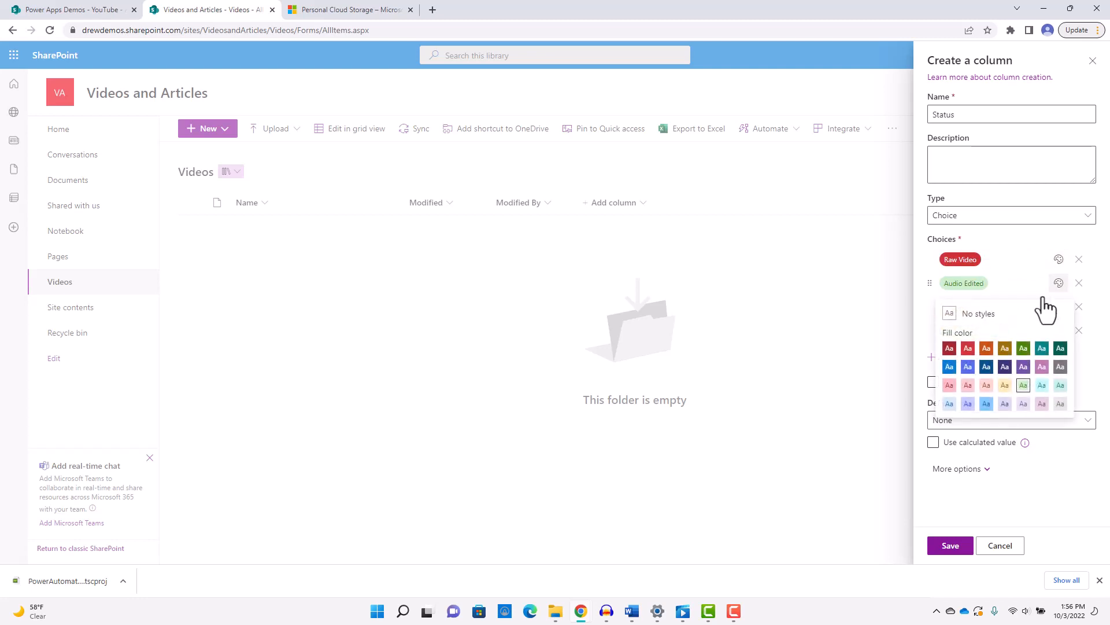
{"action": "left_click", "coordinate": [1005, 385]}
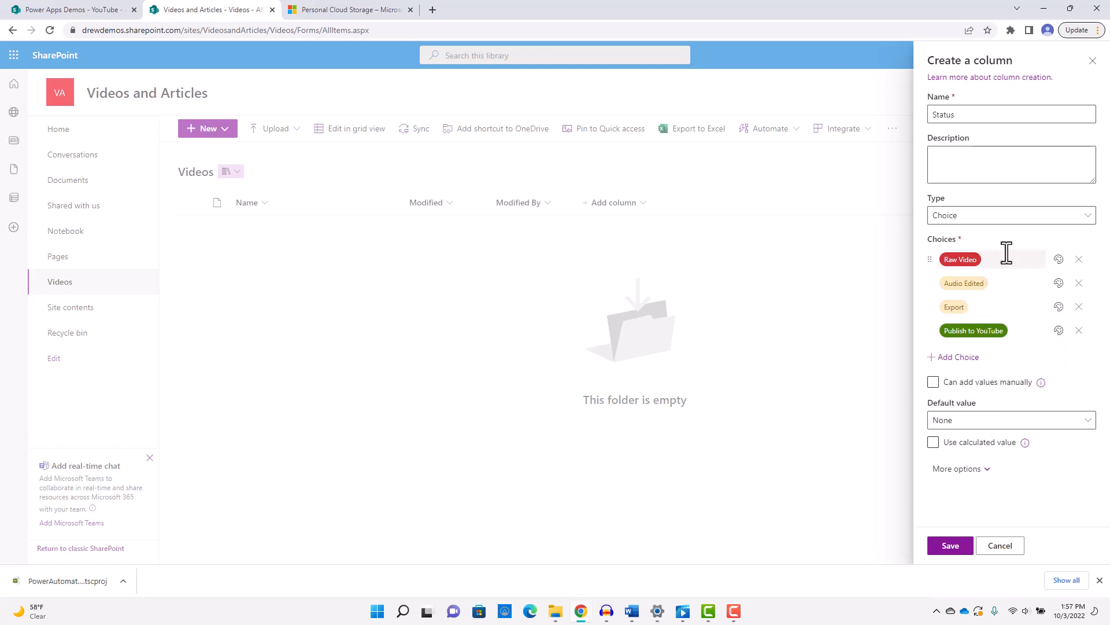
{"action": "left_click", "coordinate": [1059, 307]}
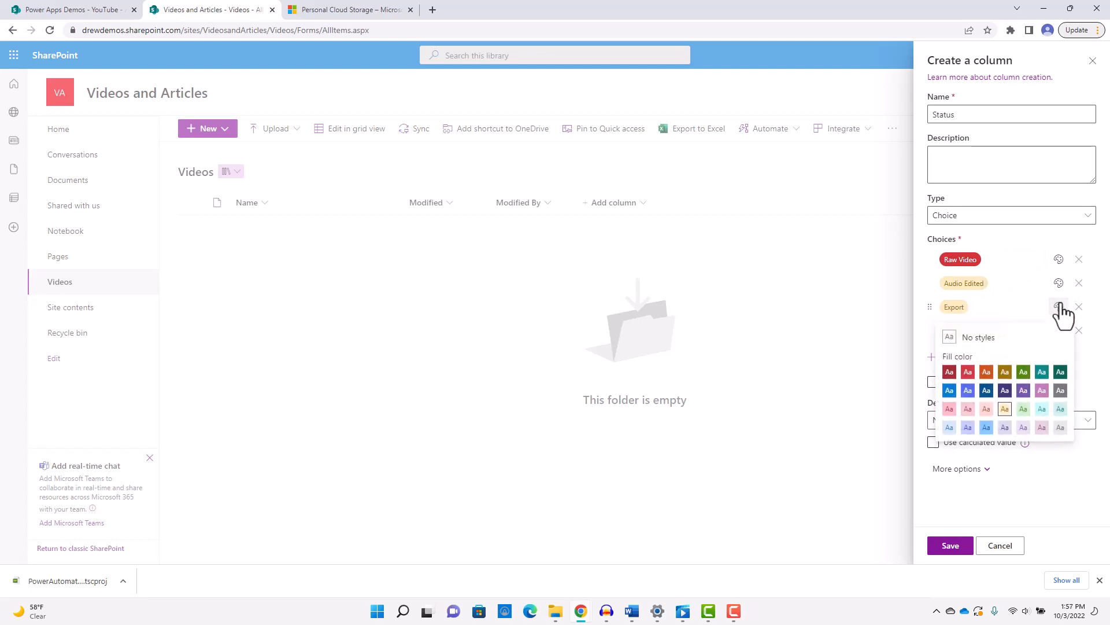
{"action": "left_click", "coordinate": [1024, 409]}
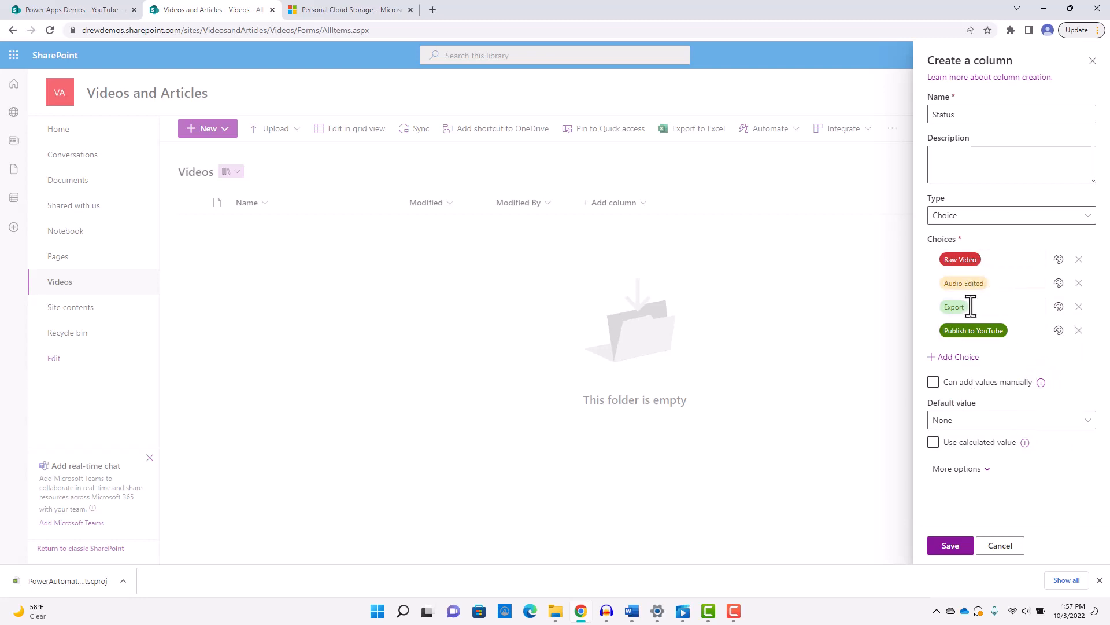
{"action": "left_click", "coordinate": [949, 543]}
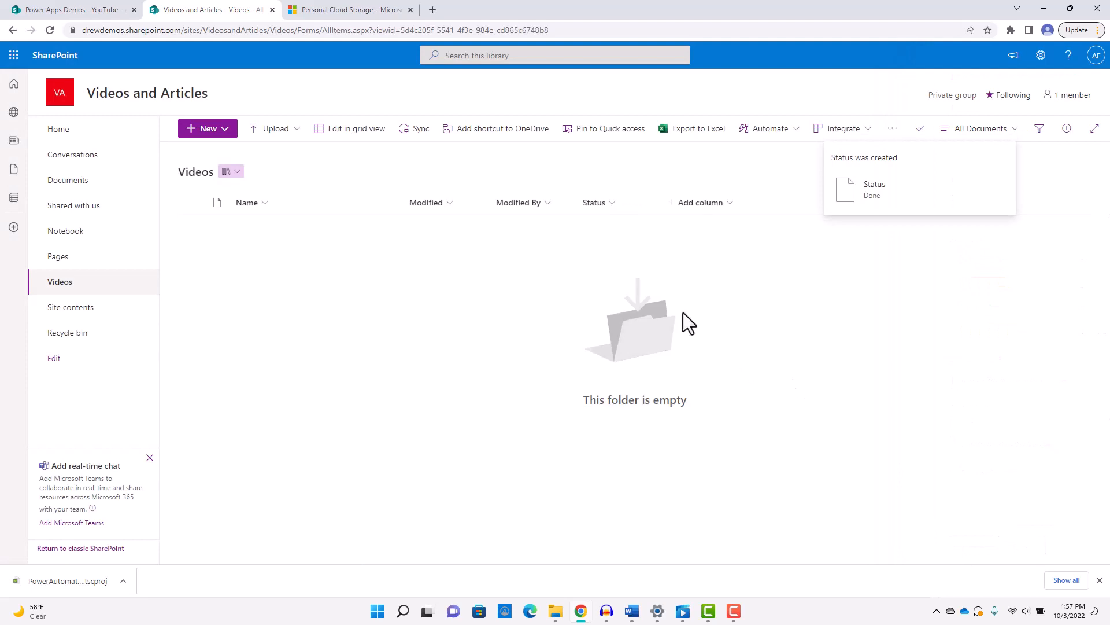
Start another Choice column in the Videos library and name it 365 Application
{"action": "left_click", "coordinate": [728, 200]}
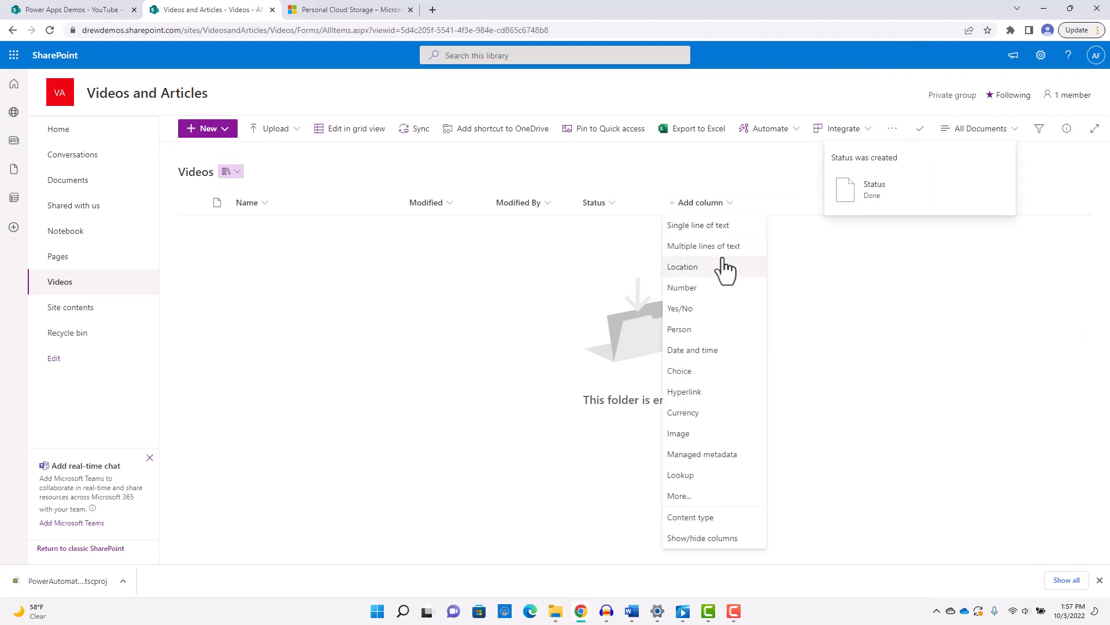
{"action": "left_click", "coordinate": [697, 372]}
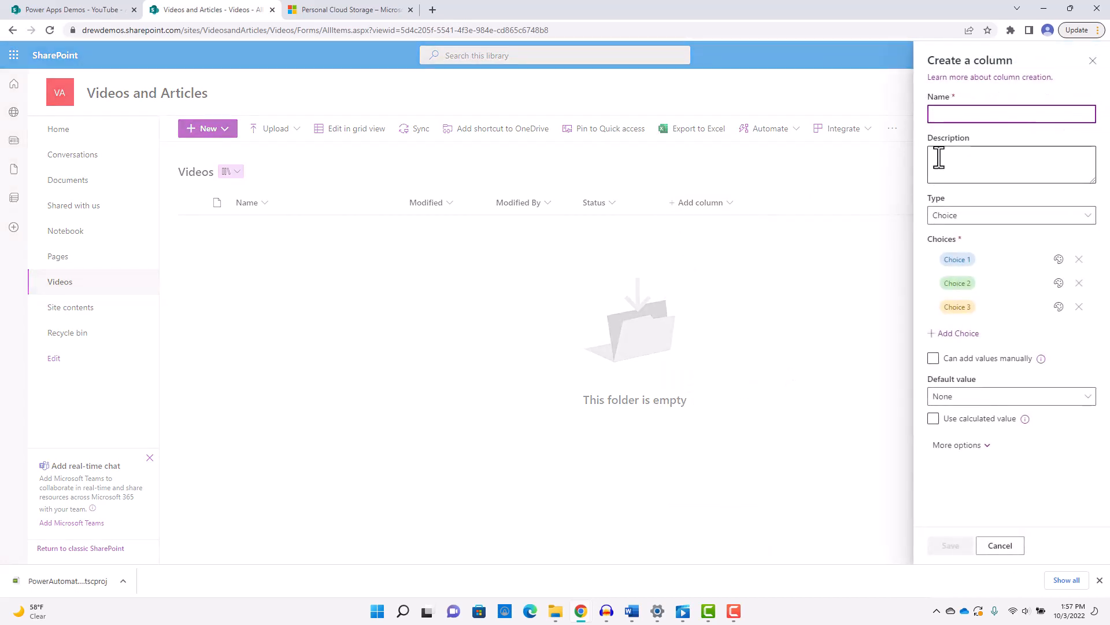
{"action": "type", "text": "365 "}
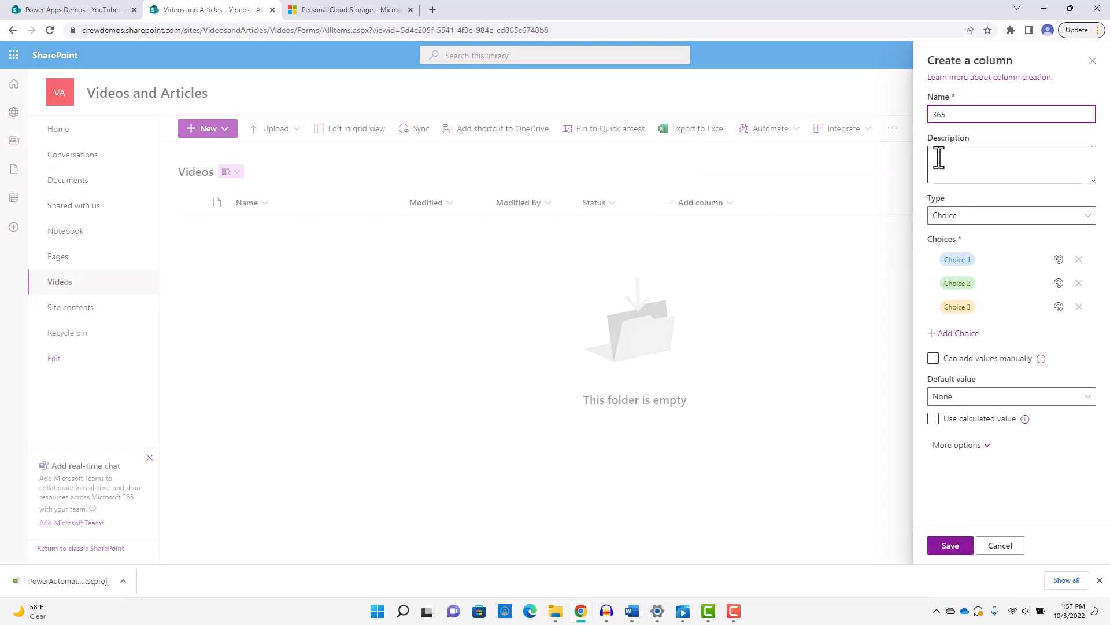
{"action": "type", "text": "Application"}
Rename the three default choices of the 365 Application column to Power Automate, SharePoint and Power BI
{"action": "left_click", "coordinate": [984, 259]}
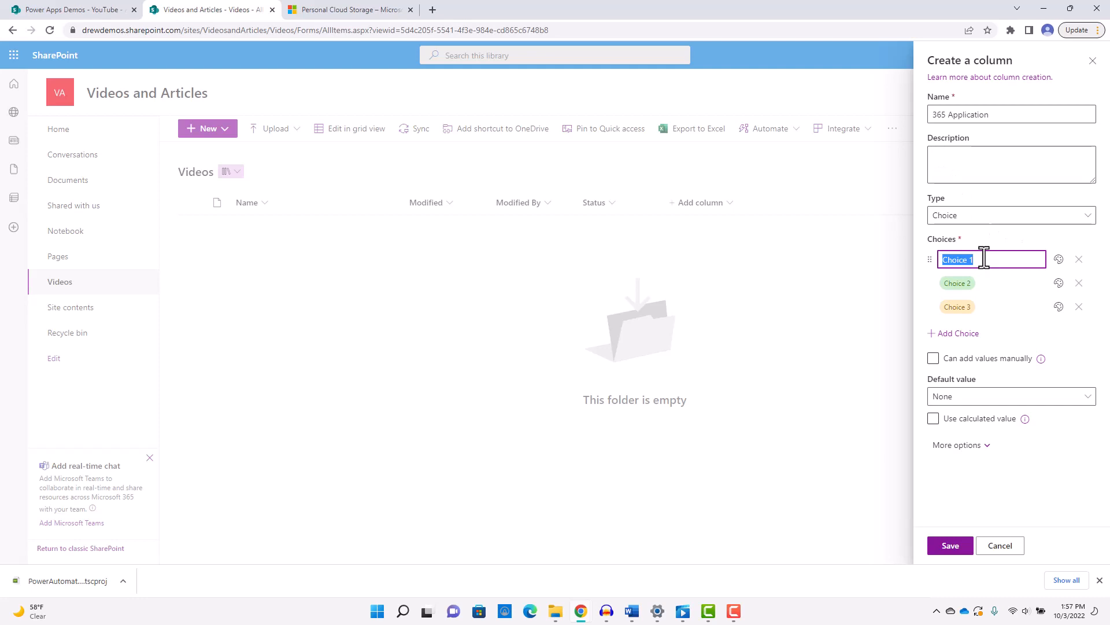
{"action": "type", "text": "Power Automate"}
{"action": "left_click", "coordinate": [995, 283]}
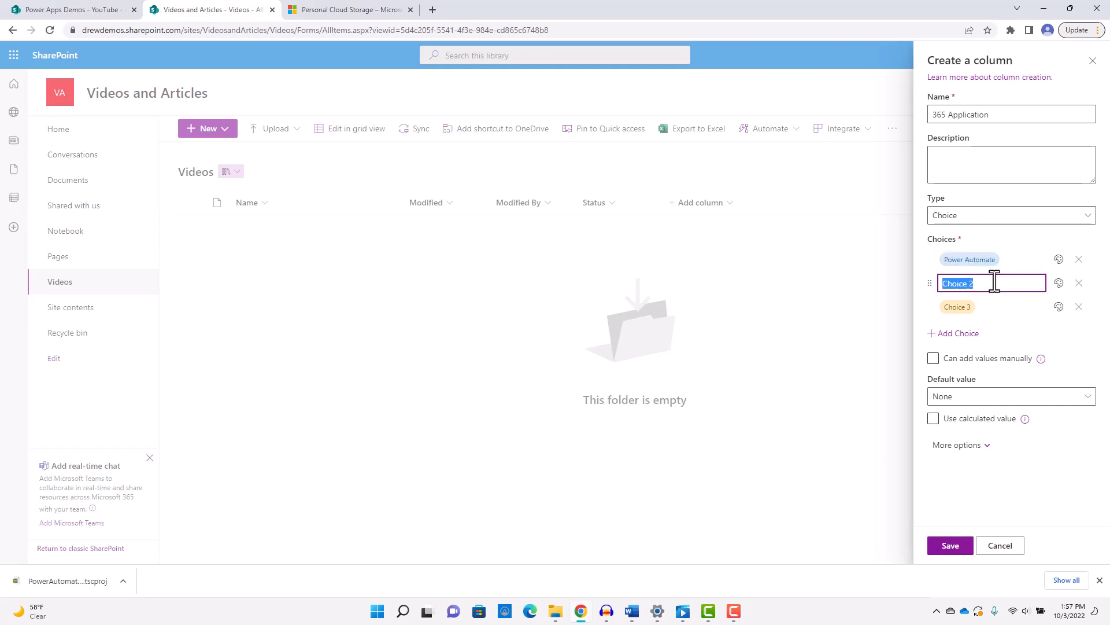
{"action": "type", "text": "SharePoint"}
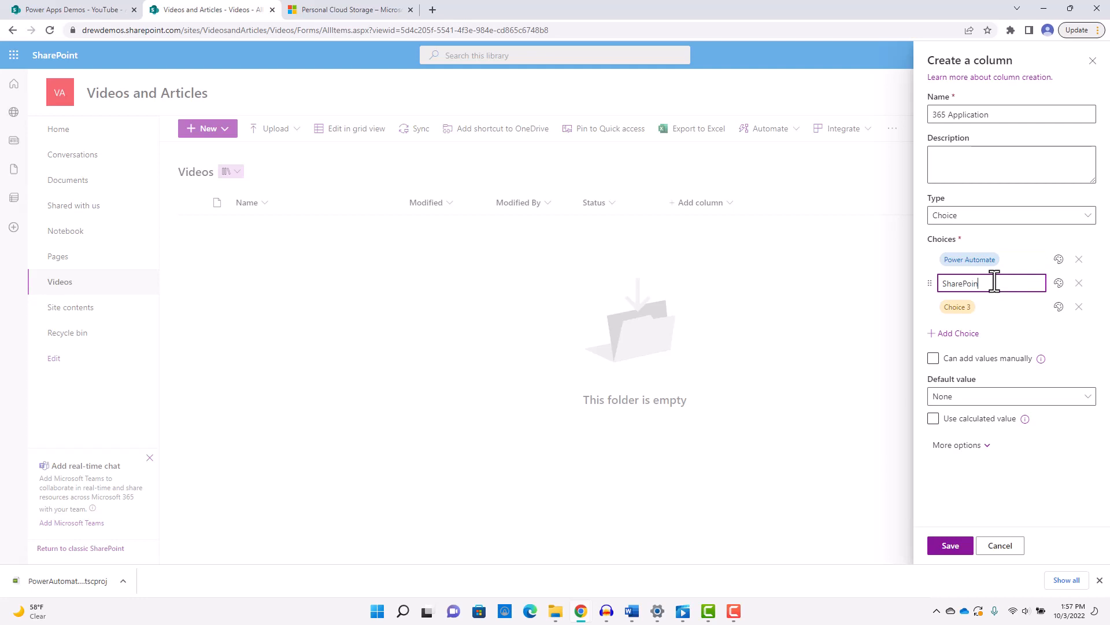
{"action": "left_click", "coordinate": [985, 307]}
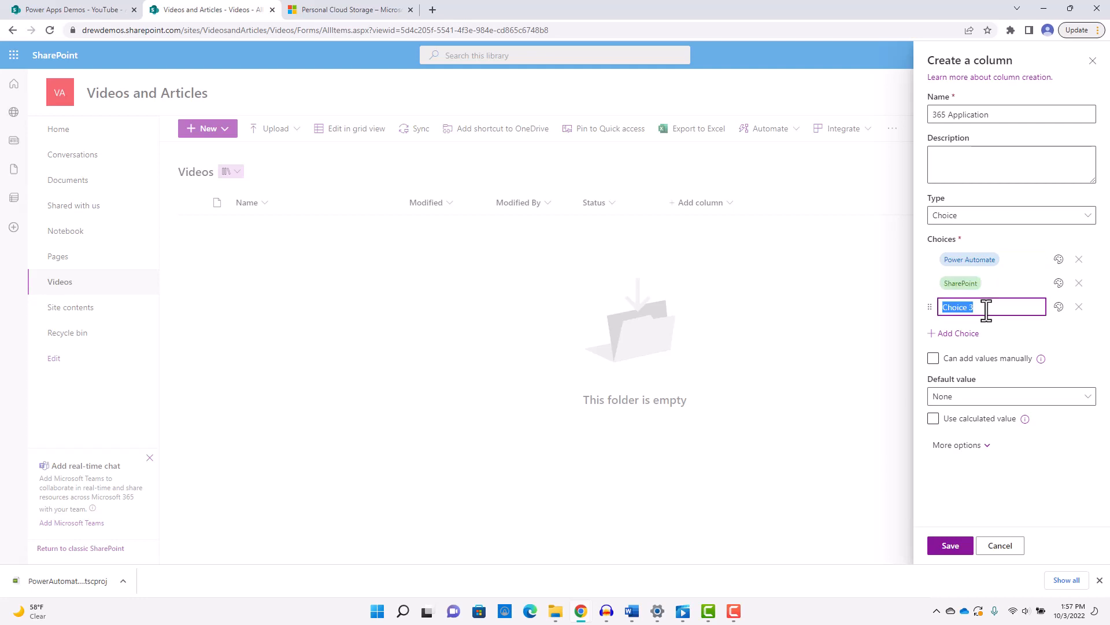
{"action": "type", "text": "Power BI"}
Add a fourth choice named Teams to the 365 Application column
{"action": "left_click", "coordinate": [971, 335]}
{"action": "left_click", "coordinate": [971, 331]}
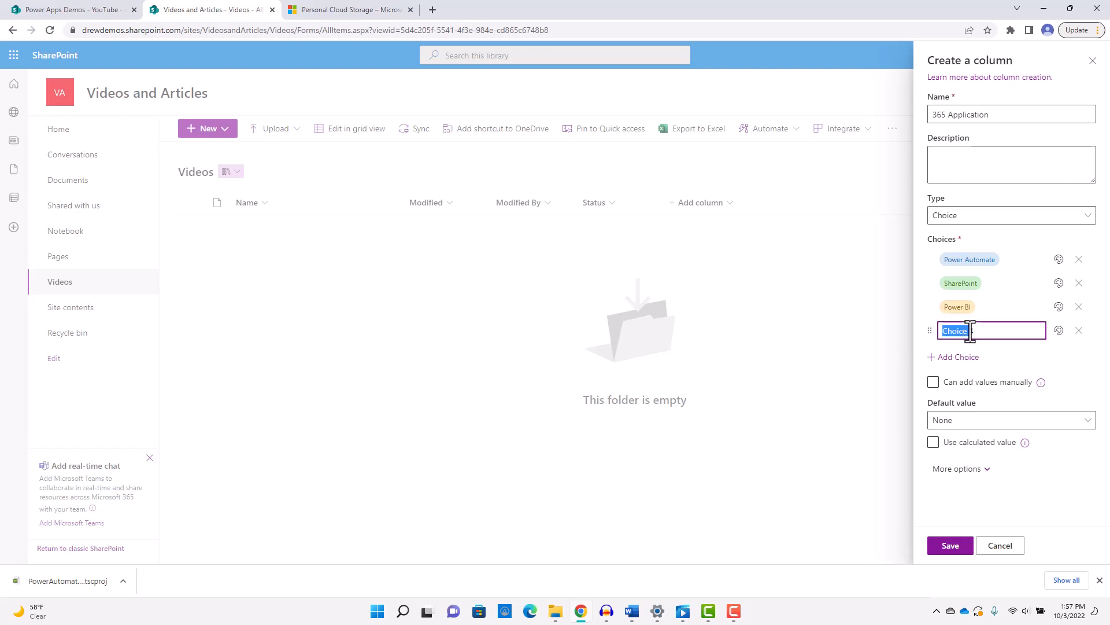
{"action": "key", "text": "BackSpace"}
{"action": "type", "text": "Teams"}
{"action": "left_click", "coordinate": [1008, 349]}
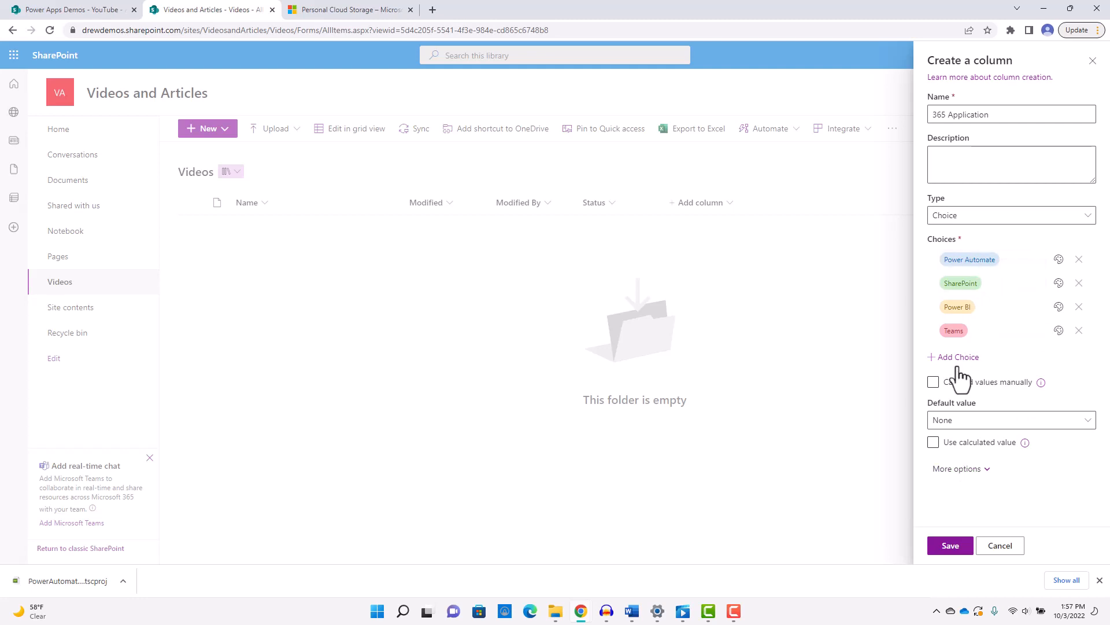
Set Teams, Power BI, SharePoint and Power Automate to No styles, and save the 365 Application column
{"action": "left_click", "coordinate": [1059, 331]}
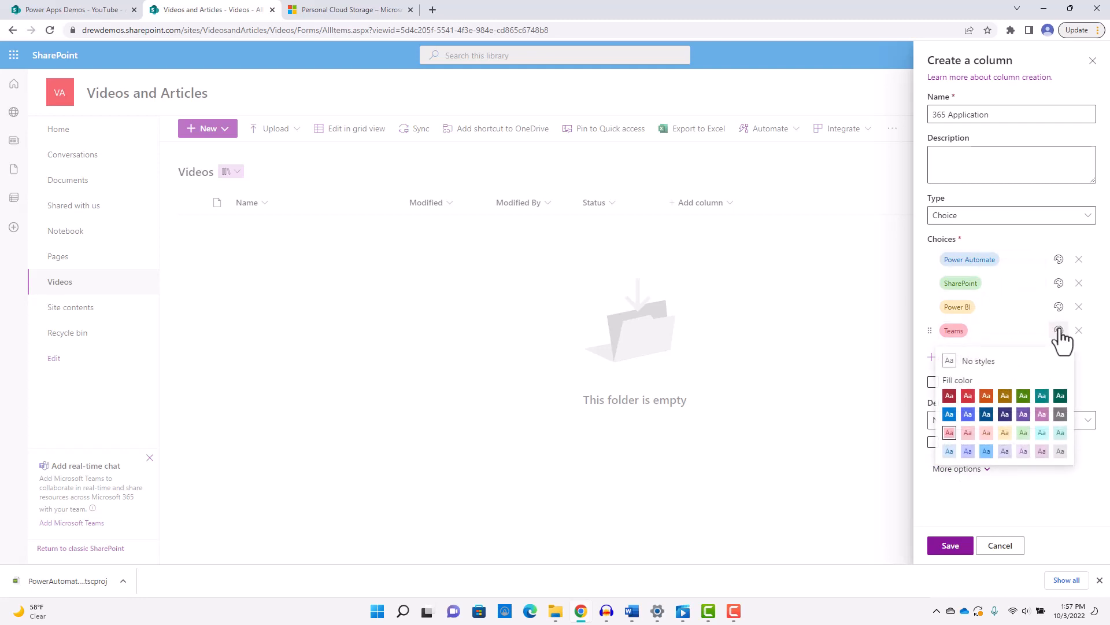
{"action": "left_click", "coordinate": [949, 362]}
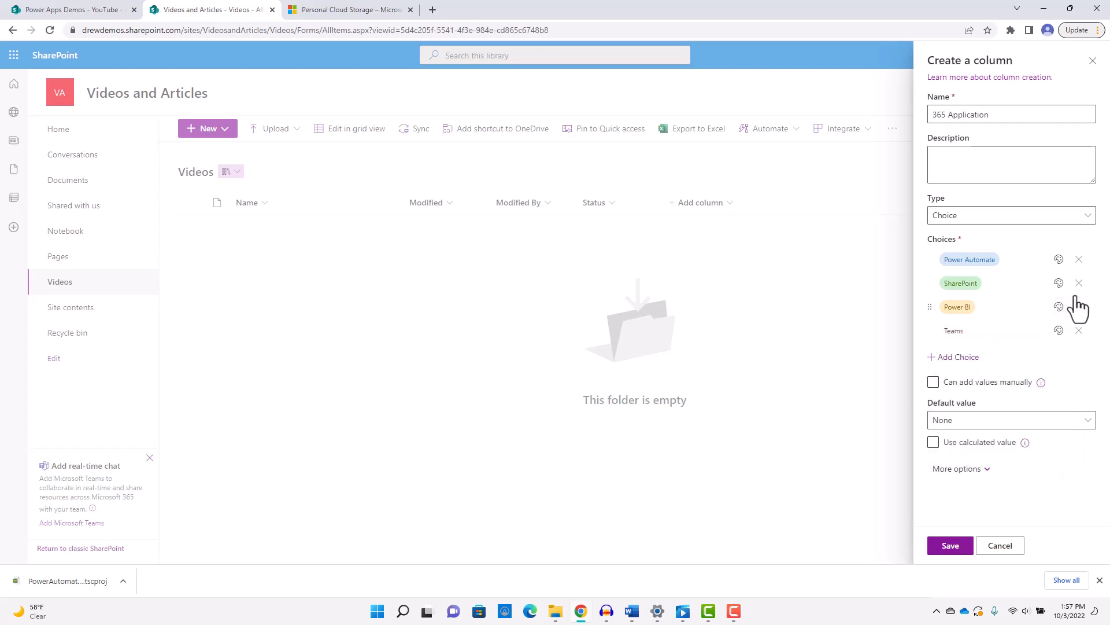
{"action": "left_click", "coordinate": [1059, 307]}
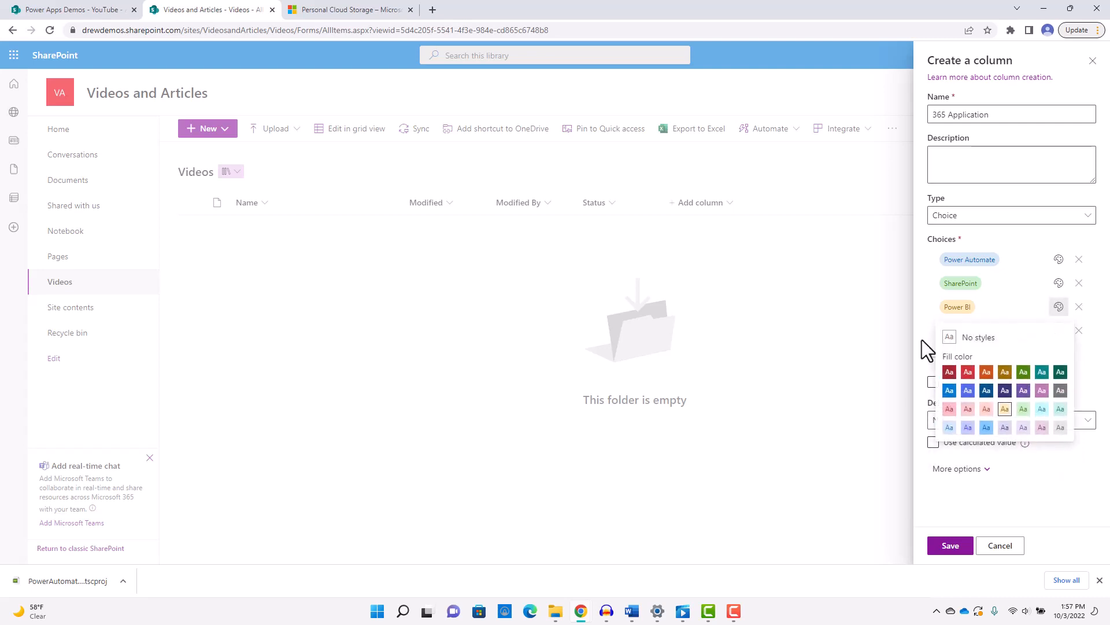
{"action": "left_click", "coordinate": [953, 338]}
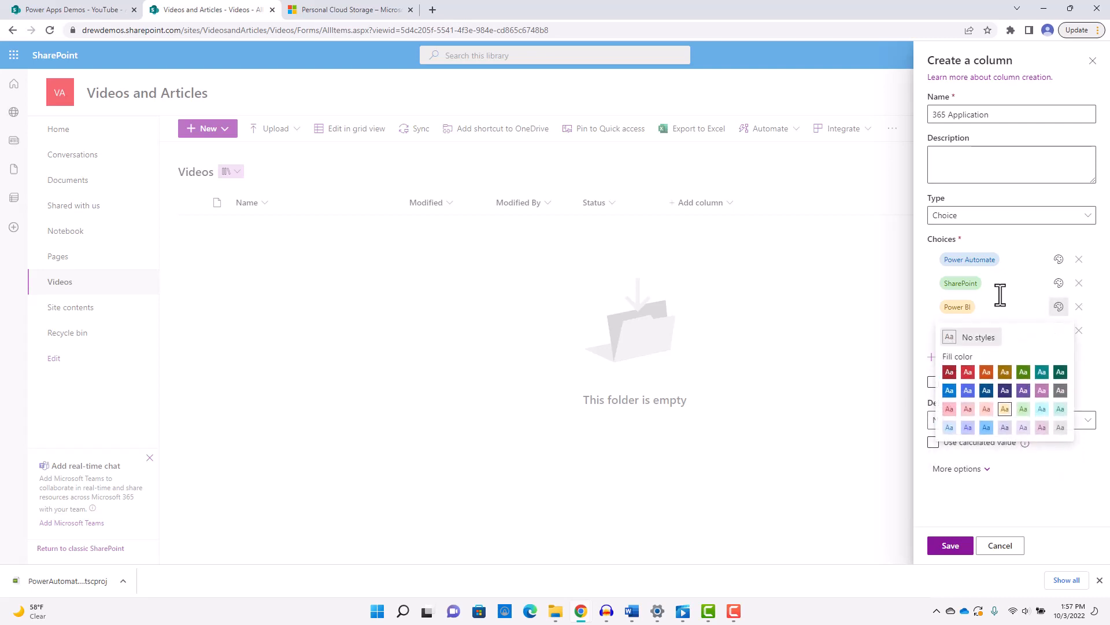
{"action": "left_click", "coordinate": [1059, 284]}
{"action": "left_click", "coordinate": [950, 315]}
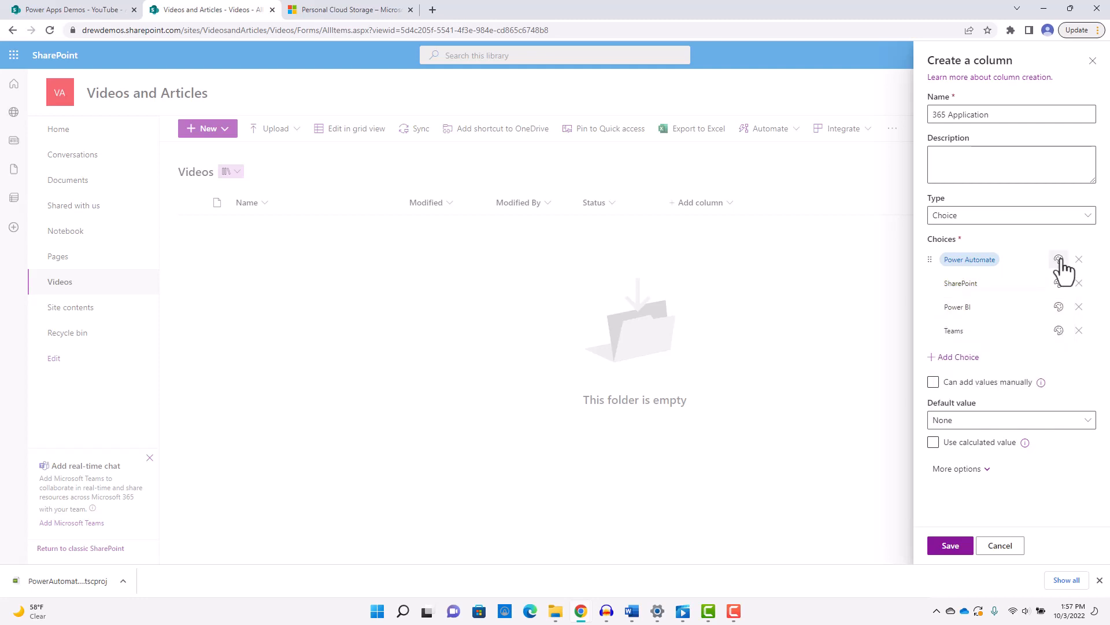
{"action": "left_click", "coordinate": [1059, 259]}
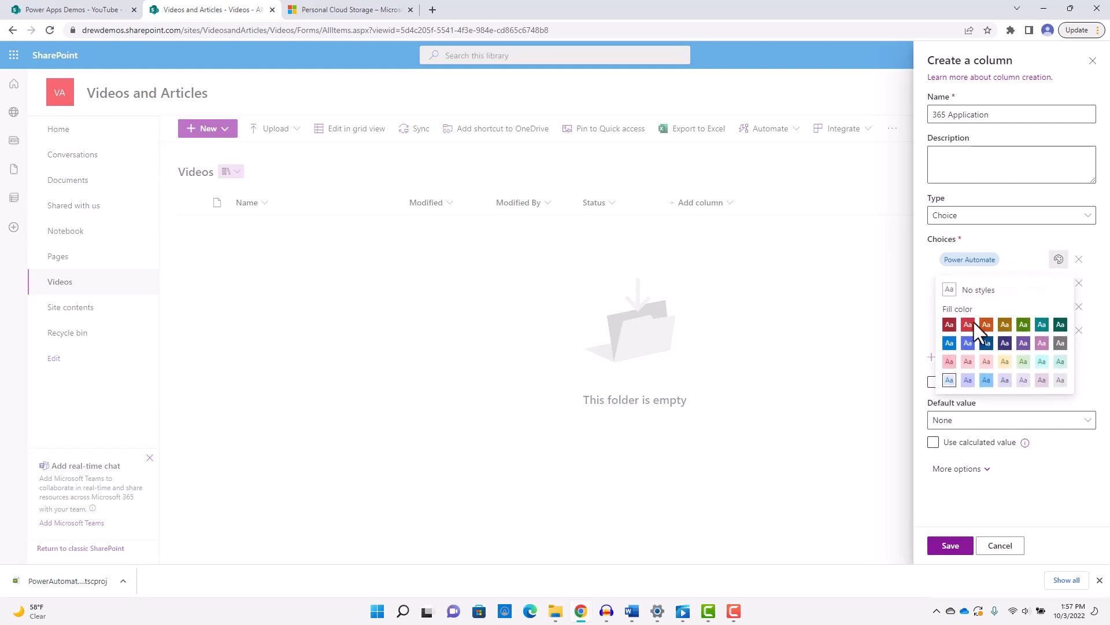
{"action": "left_click", "coordinate": [950, 291]}
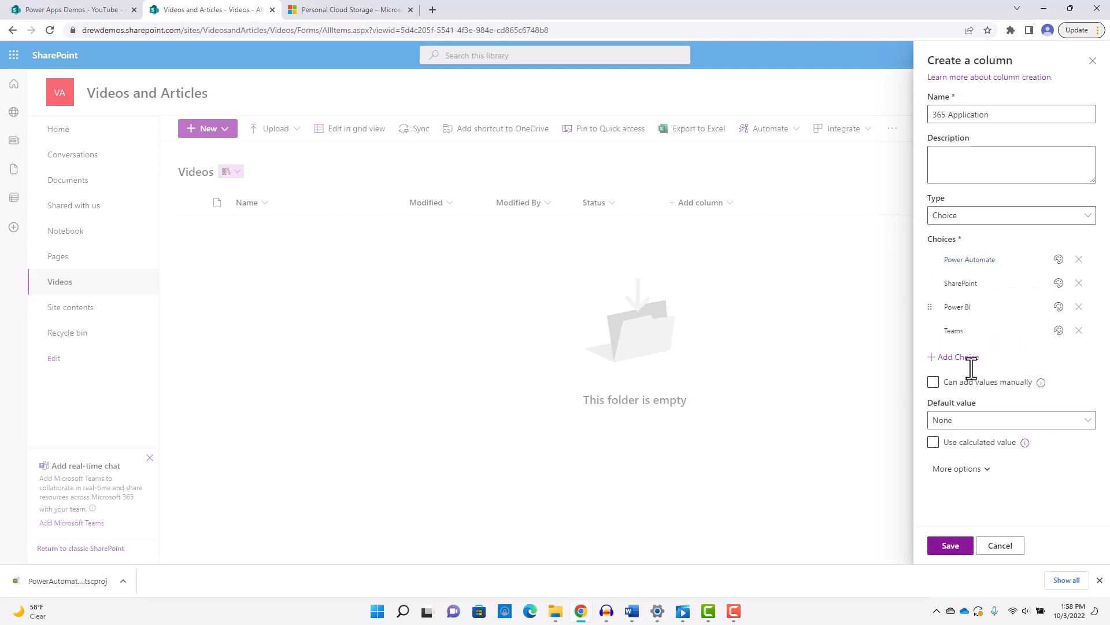
{"action": "left_click", "coordinate": [951, 546]}
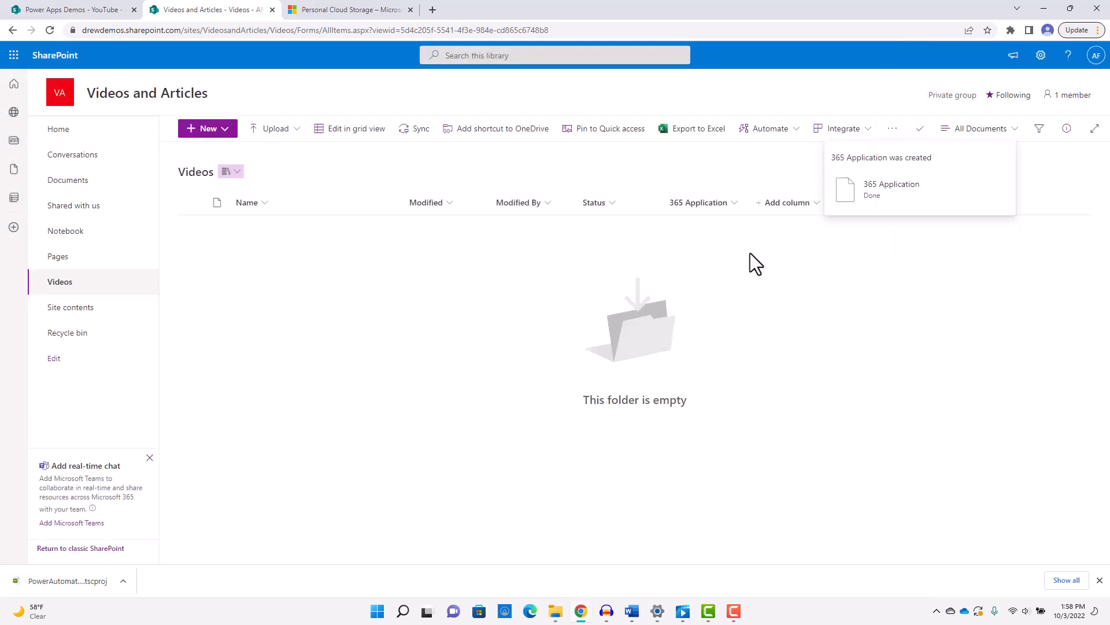
Create a Date and time column named Date Published in the Videos library, with no time and no default value
{"action": "left_click", "coordinate": [812, 203]}
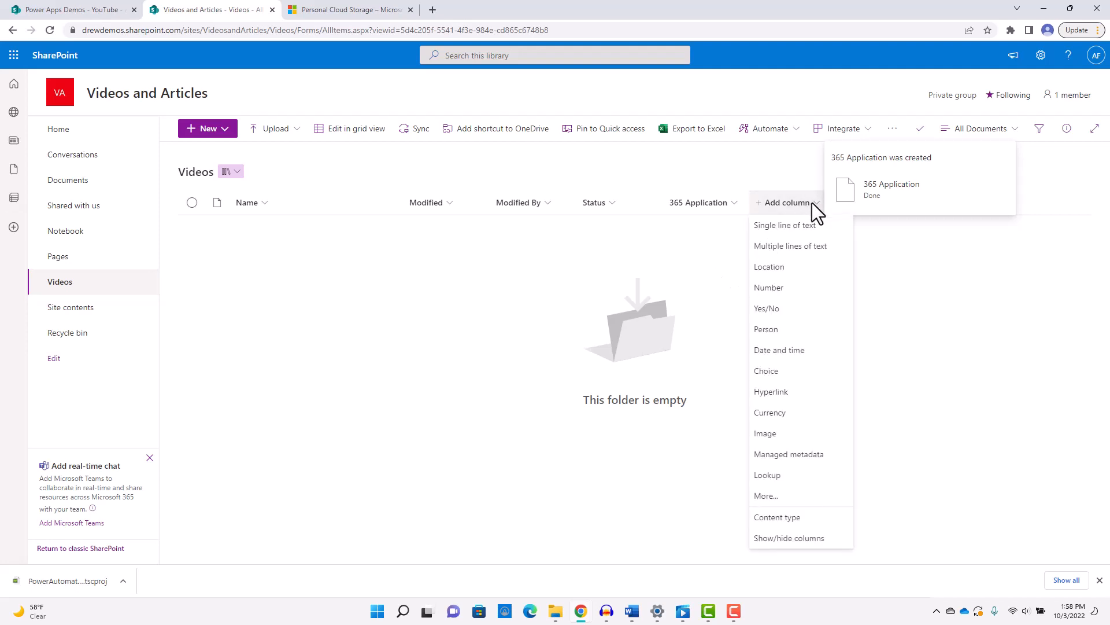
{"action": "left_click", "coordinate": [780, 350]}
{"action": "type", "text": "D"}
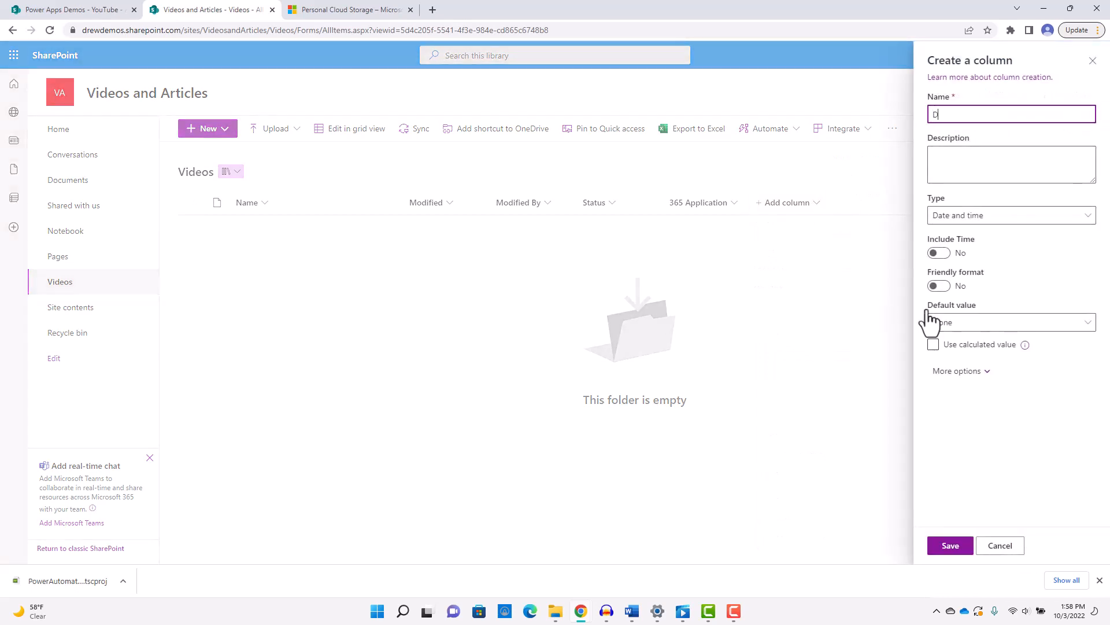
{"action": "type", "text": "ate Published"}
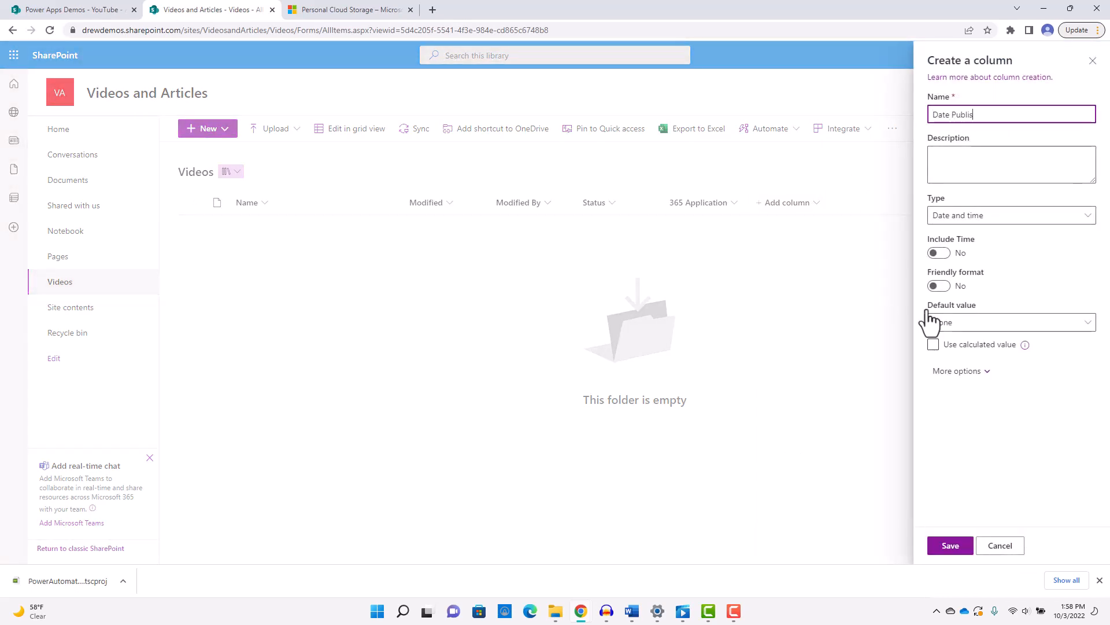
{"action": "left_click", "coordinate": [1034, 247]}
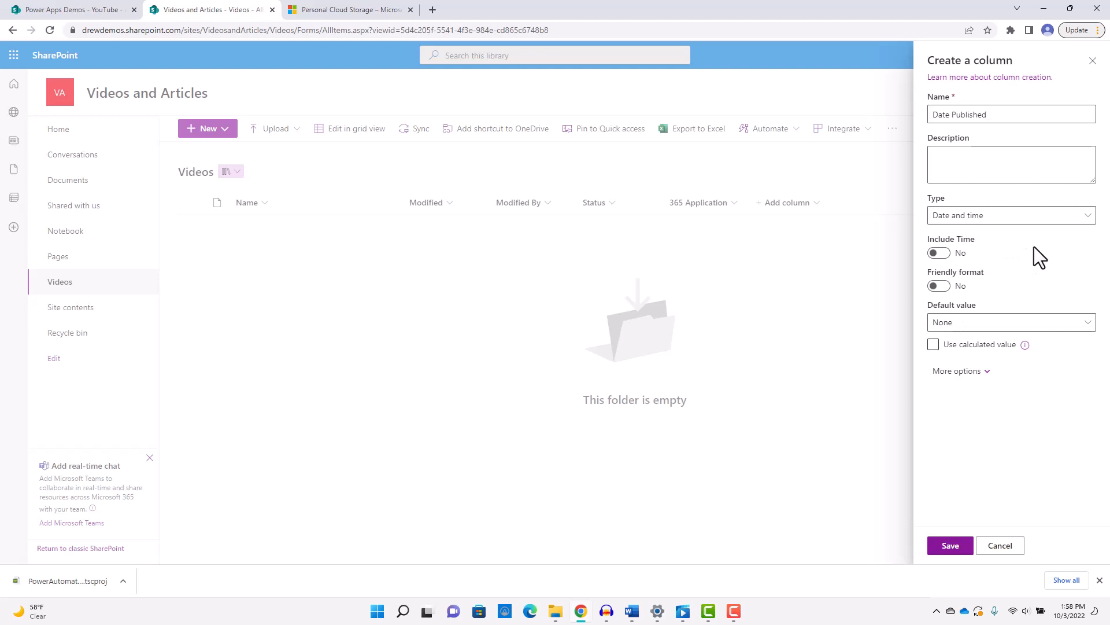
{"action": "left_click", "coordinate": [990, 327]}
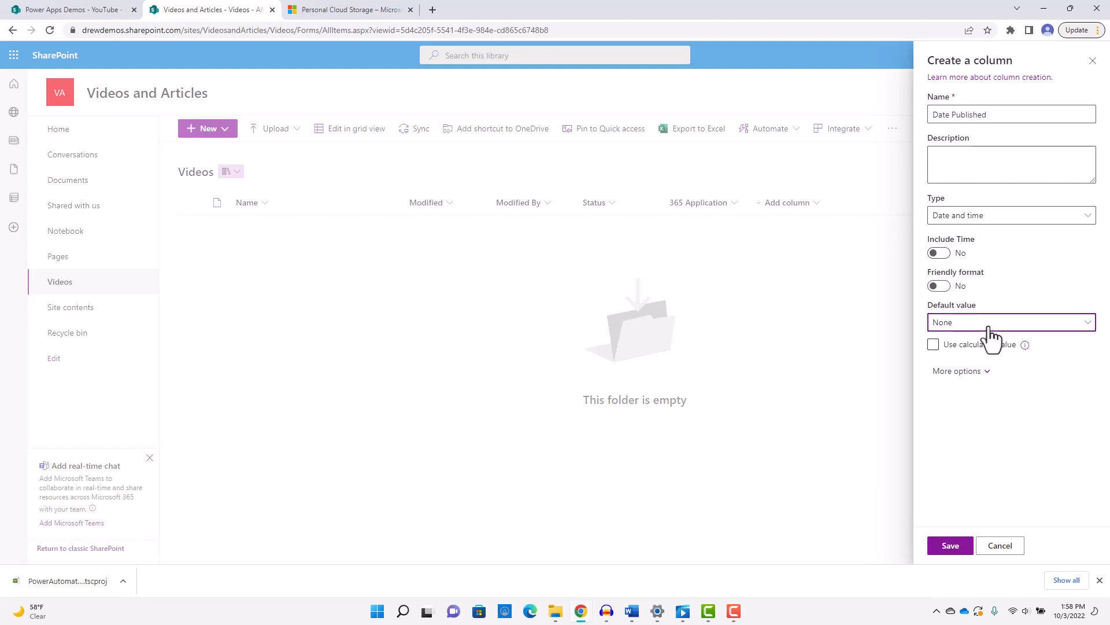
{"action": "left_click", "coordinate": [1026, 259]}
{"action": "left_click", "coordinate": [946, 548]}
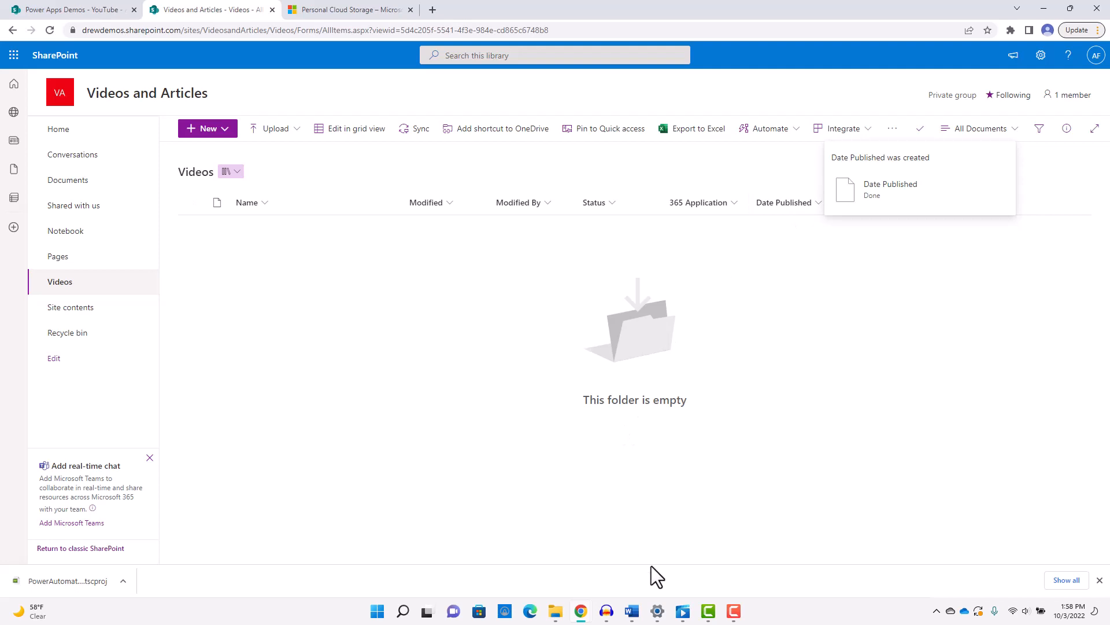
Switch to the open Camtasia window, move it fully into view, and maximize it
{"action": "mouse_move", "coordinate": [707, 606]}
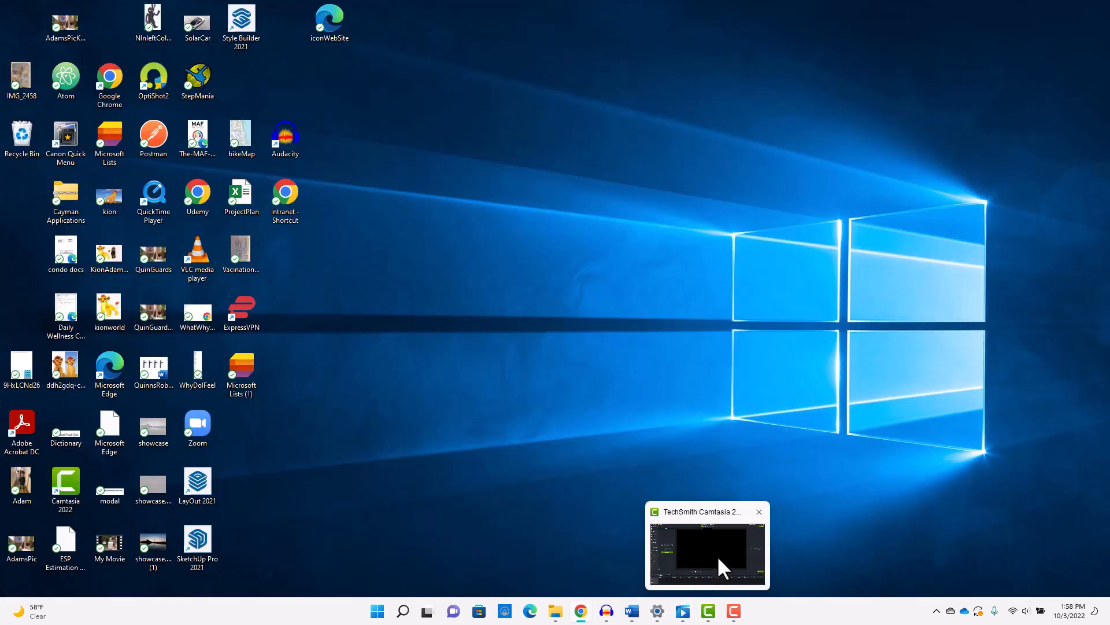
{"action": "left_click", "coordinate": [717, 556]}
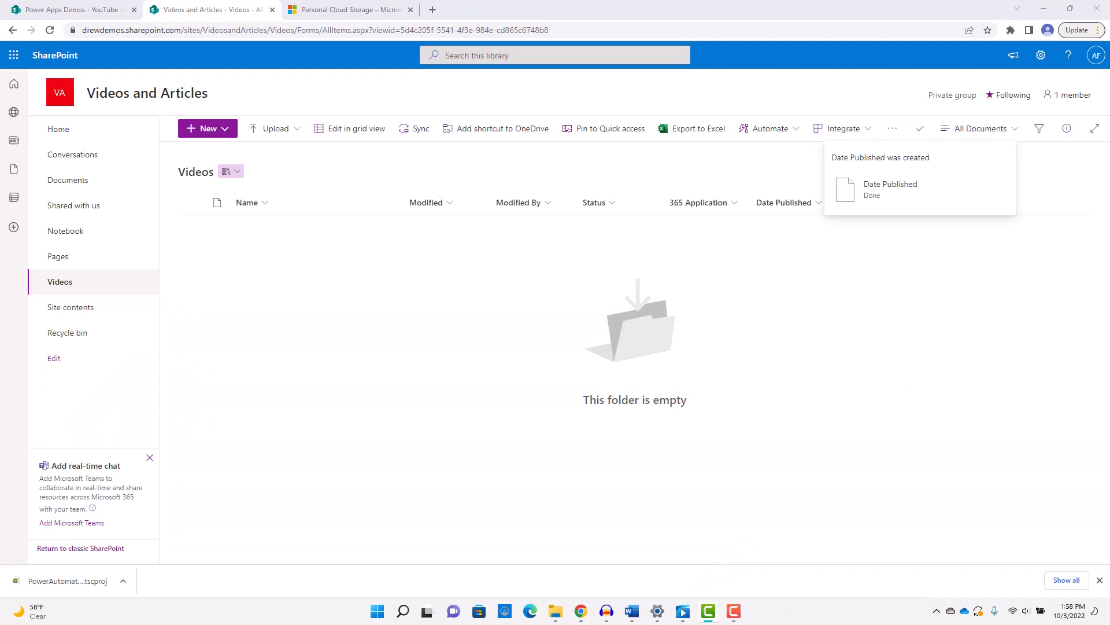
{"action": "left_click_drag", "start_coordinate": [1109, 64], "coordinate": [307, 76]}
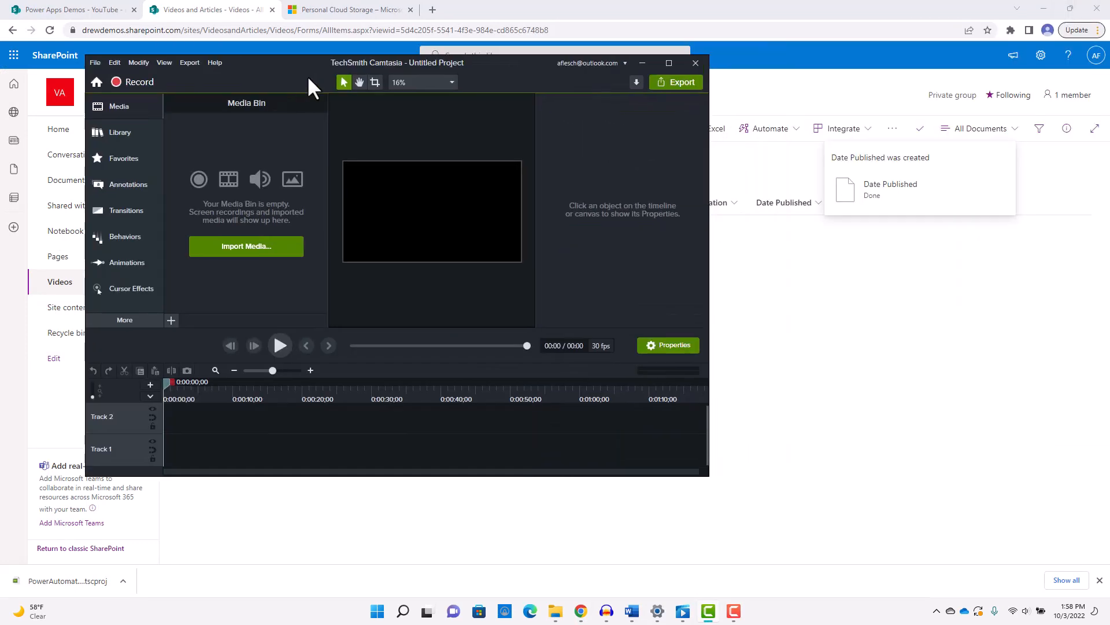
{"action": "left_click", "coordinate": [668, 63]}
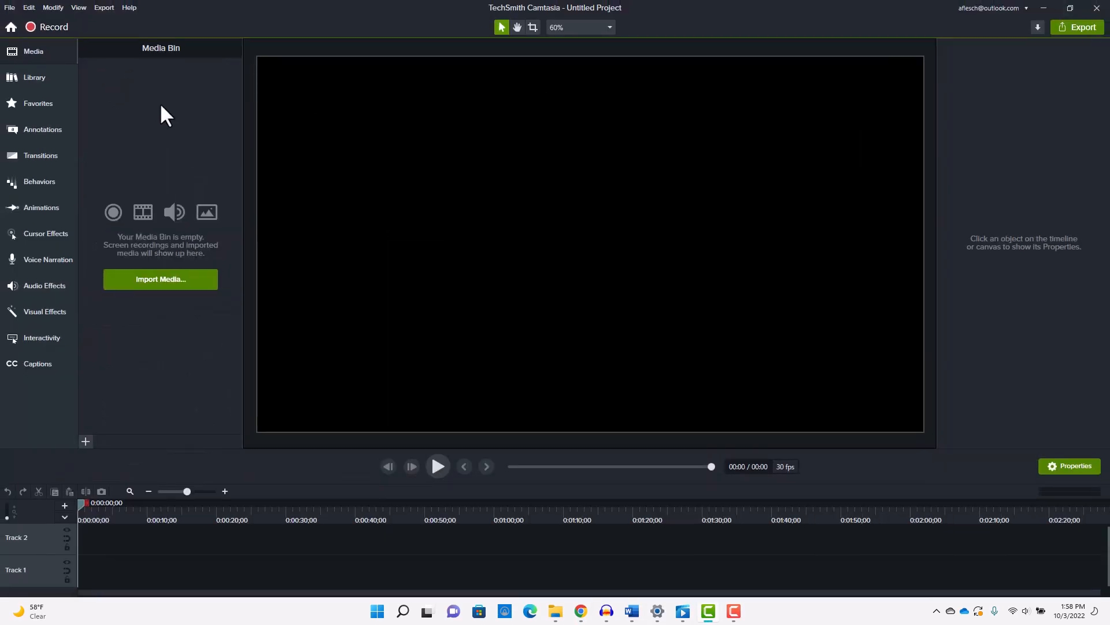
Start saving the Camtasia project under a new name, choosing the synced Videos and Articles - Videos folder under DrewDemos as the location
{"action": "left_click", "coordinate": [8, 9]}
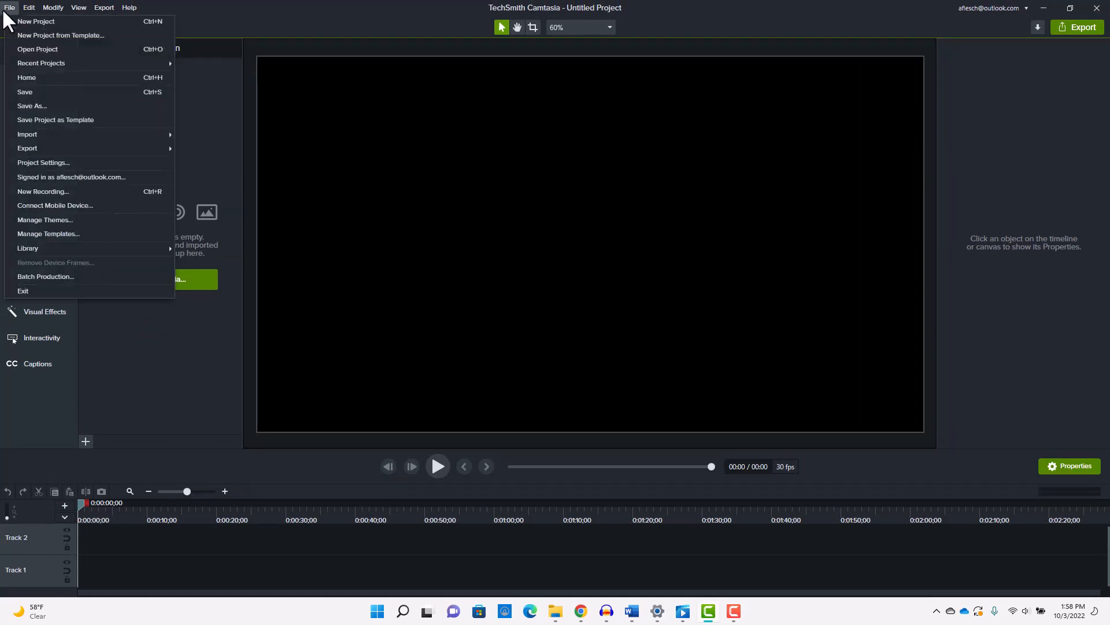
{"action": "left_click", "coordinate": [30, 105]}
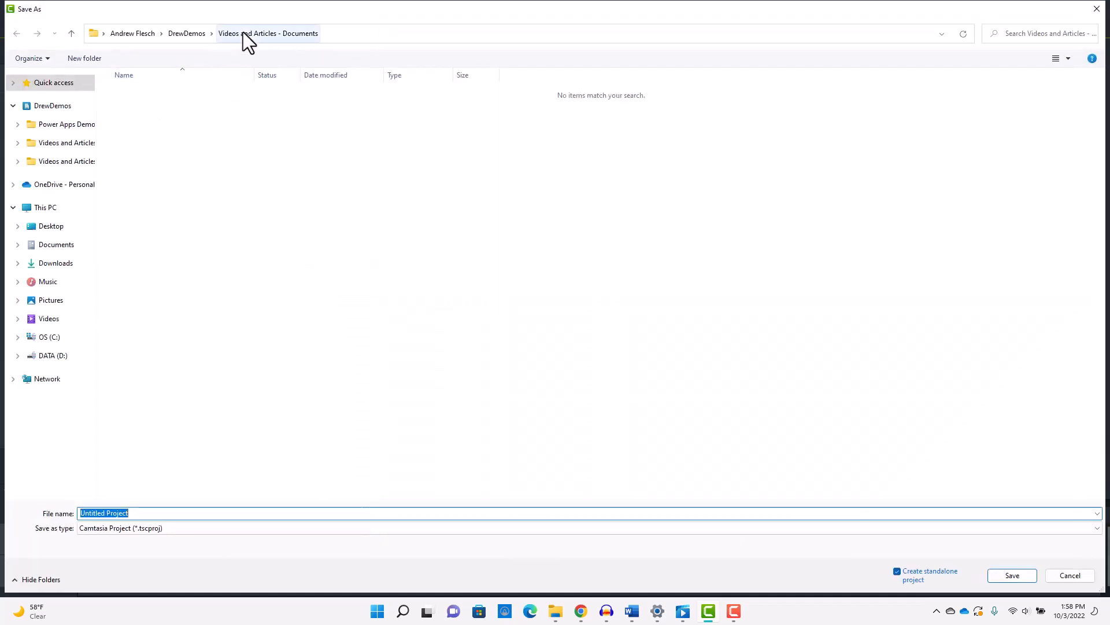
{"action": "left_click_drag", "start_coordinate": [243, 33], "coordinate": [109, 144]}
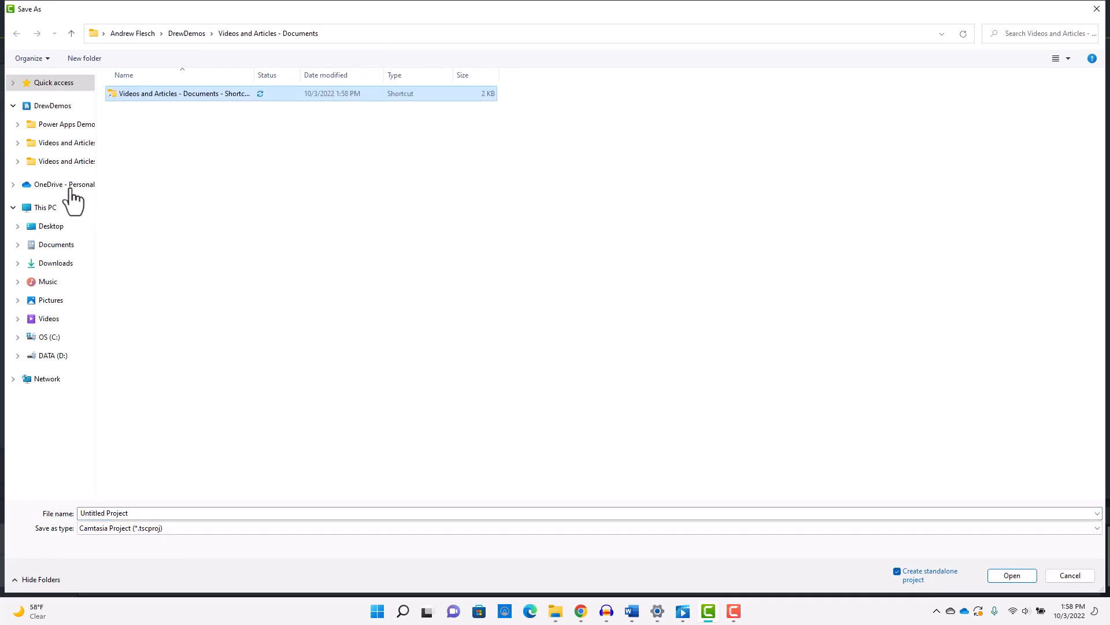
{"action": "left_click", "coordinate": [51, 107]}
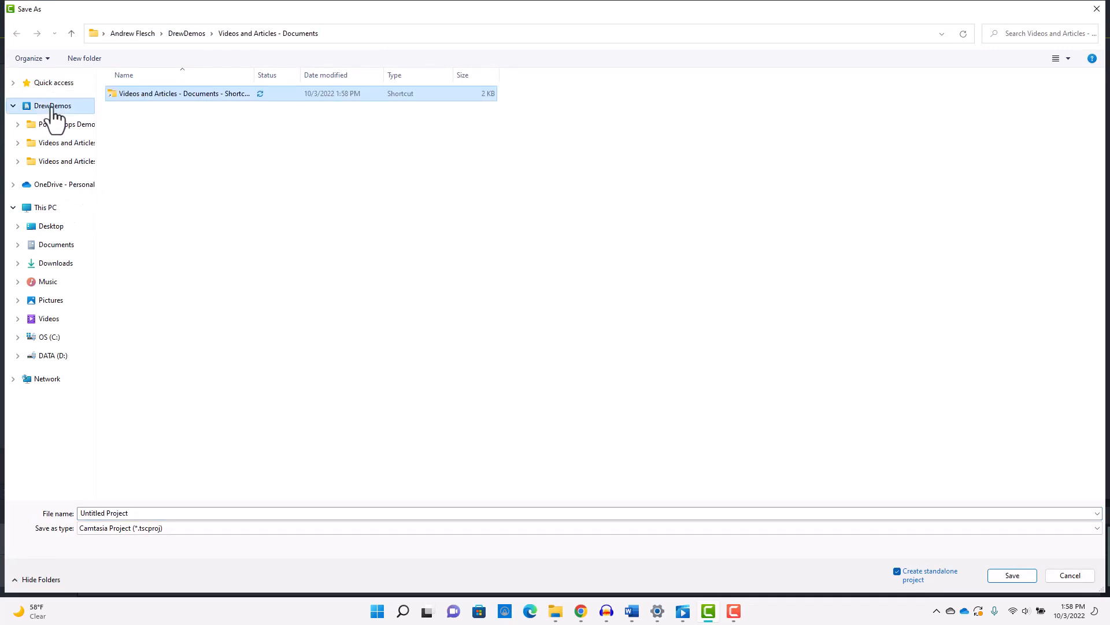
{"action": "left_click", "coordinate": [76, 164]}
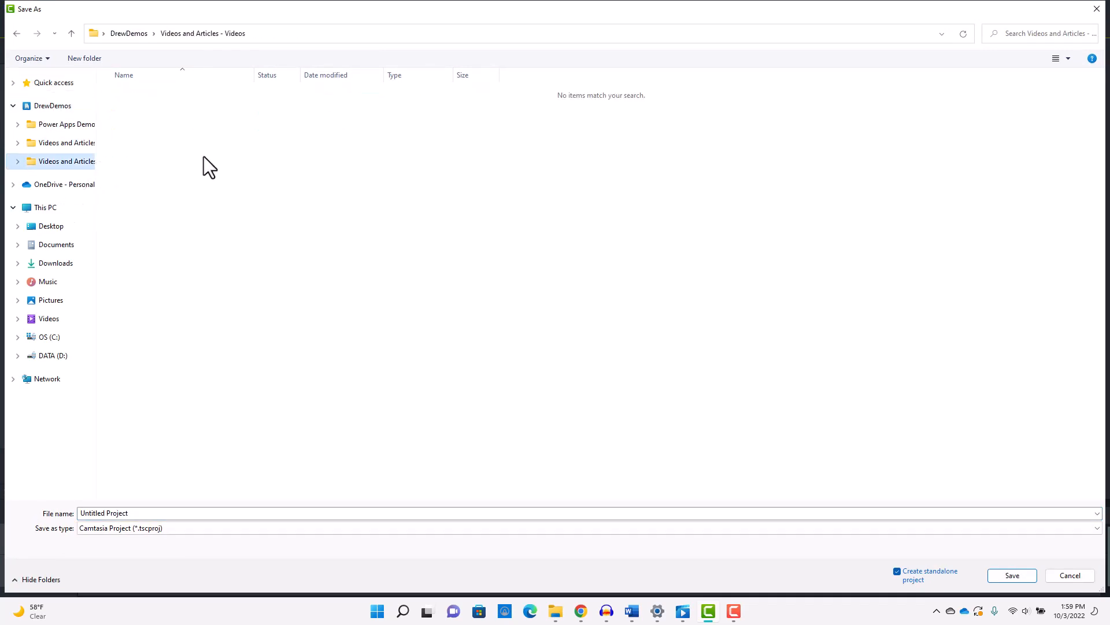
Name the Camtasia project DocumentLibraryMetadata and save it as a standalone project
{"action": "left_click", "coordinate": [220, 510]}
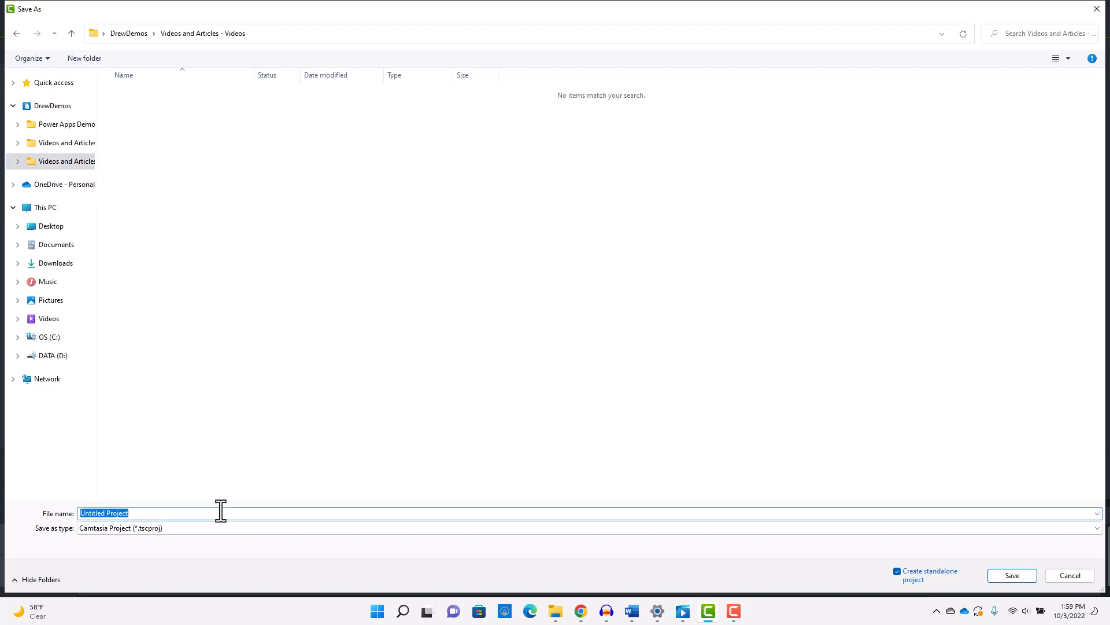
{"action": "left_click", "coordinate": [220, 510]}
{"action": "key", "text": "ctrl+BackSpace"}
{"action": "key", "text": "ctrl+BackSpace"}
{"action": "type", "text": "DocumentLibraryMetadata"}
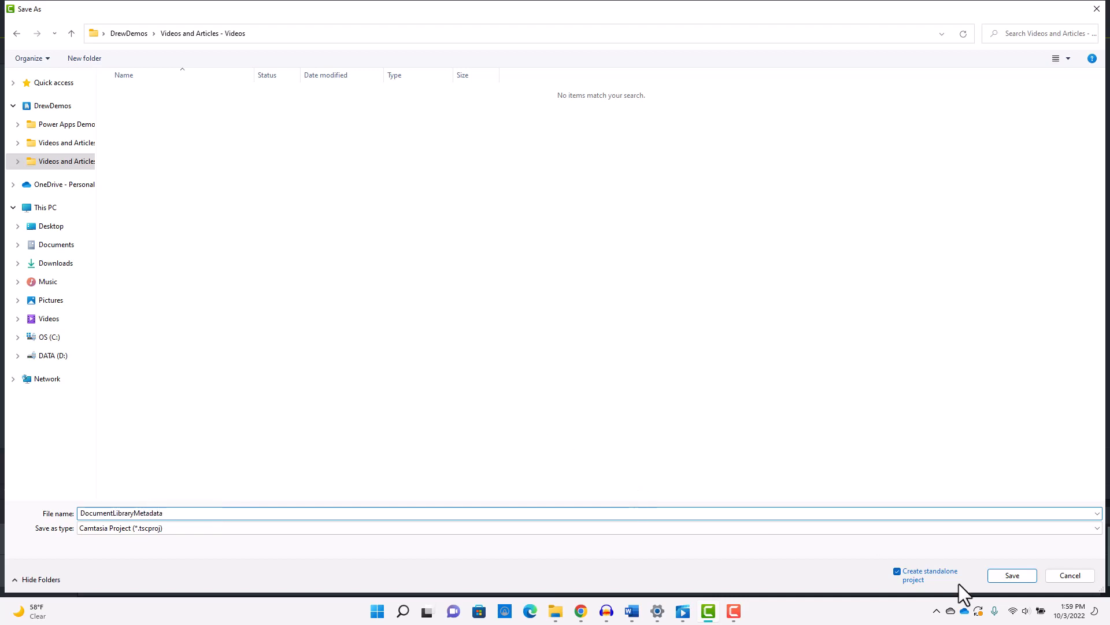
{"action": "left_click", "coordinate": [1013, 574]}
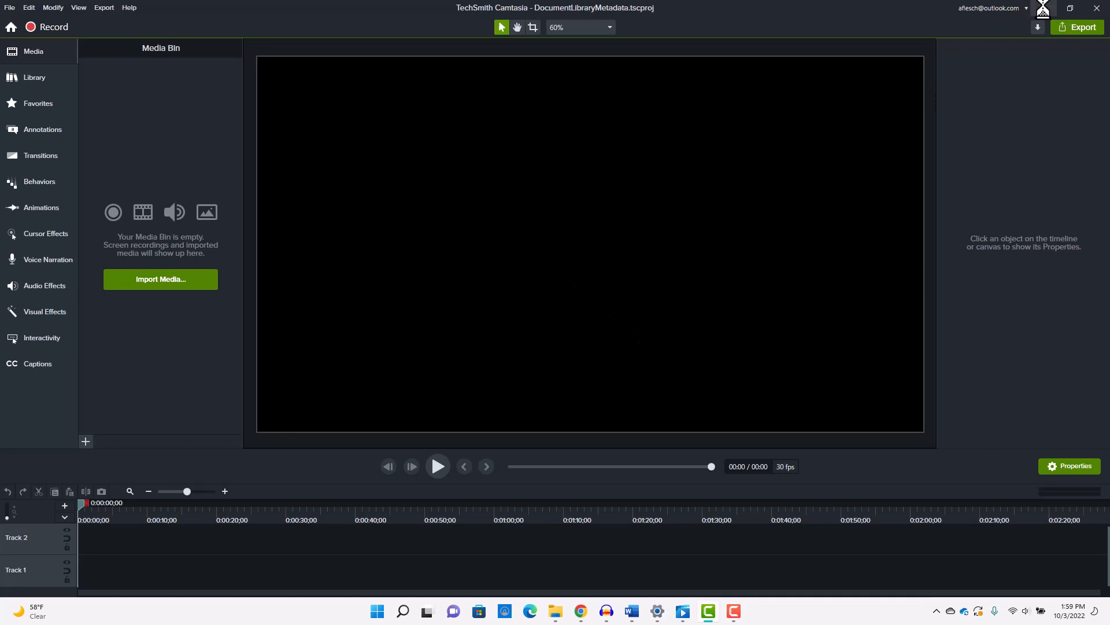
Return to SharePoint, refresh the Videos library, and set the Status of DocumentLibraryMetadata.tscproj to Raw Video in grid view
{"action": "left_click", "coordinate": [1043, 10]}
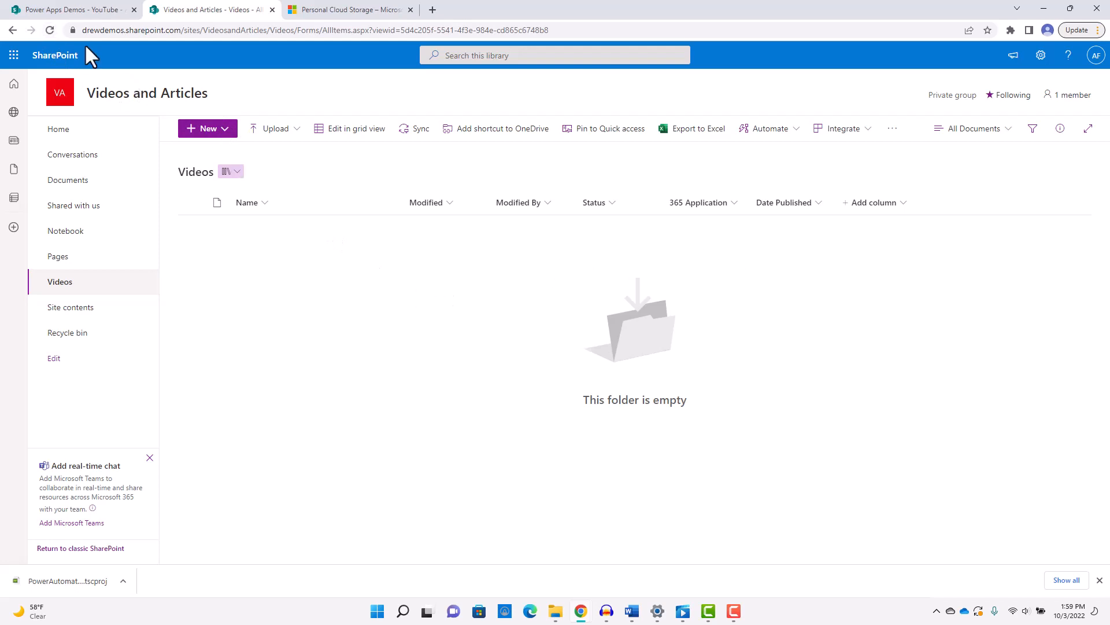
{"action": "left_click", "coordinate": [45, 30]}
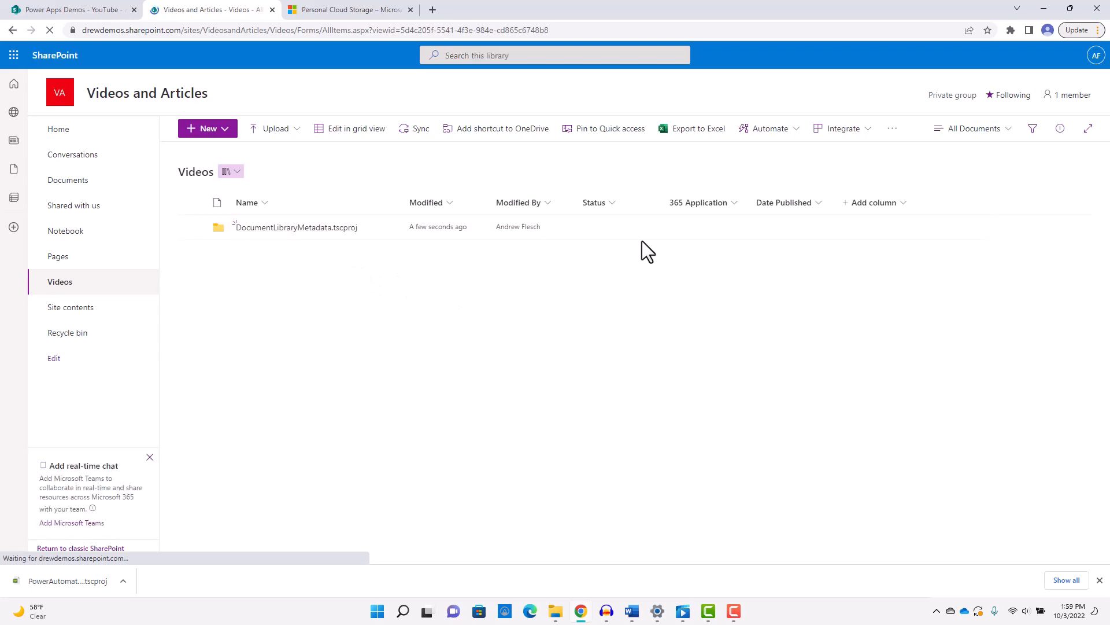
{"action": "left_click", "coordinate": [355, 131]}
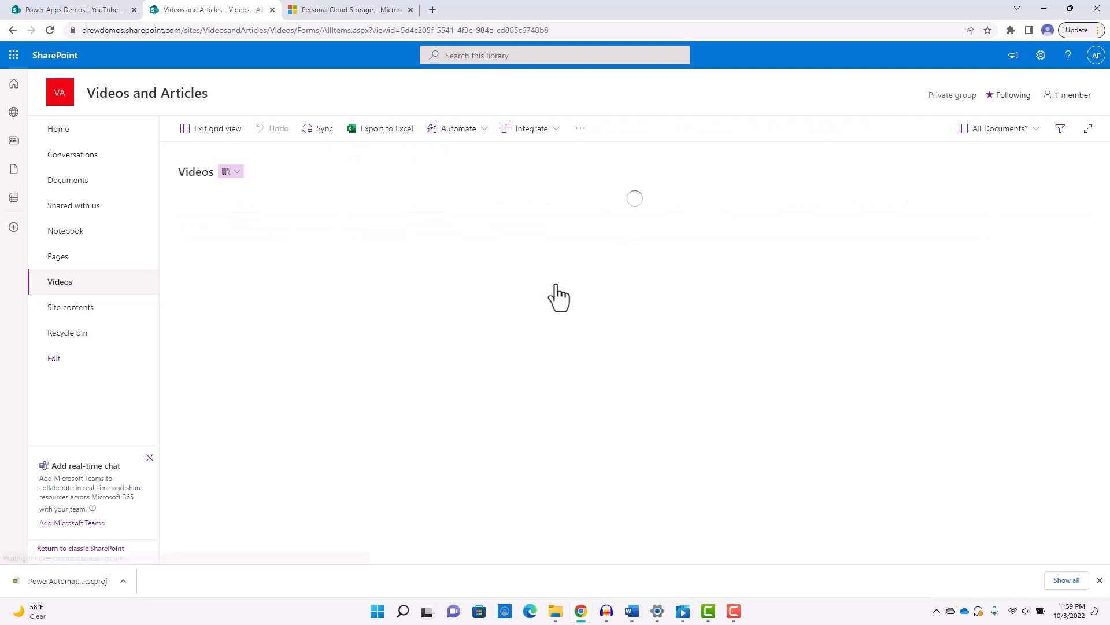
{"action": "left_click", "coordinate": [497, 237]}
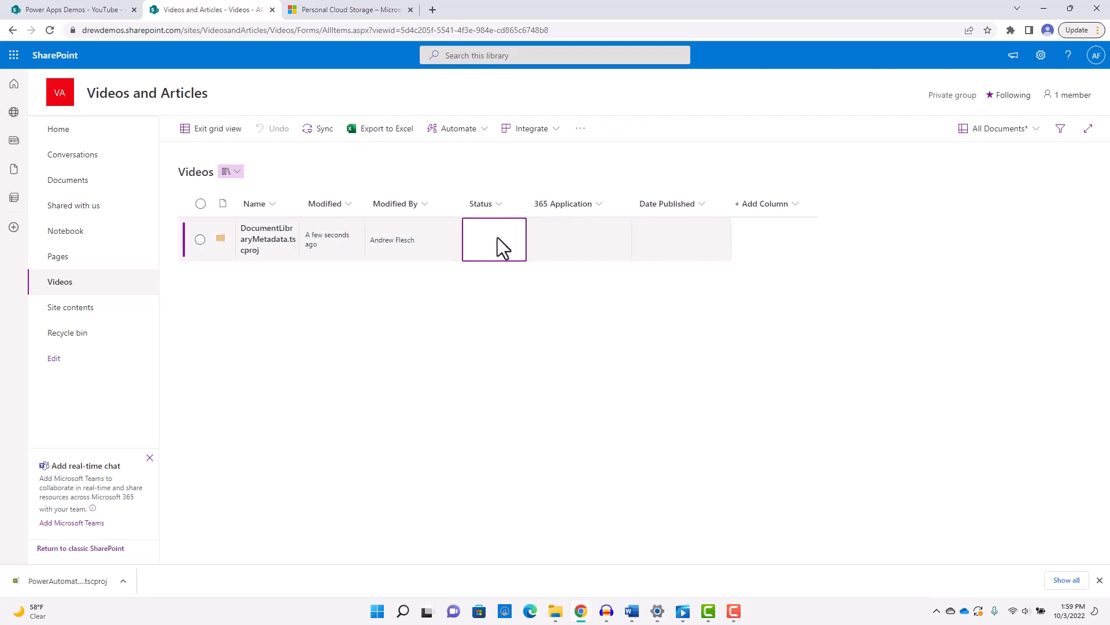
{"action": "left_click", "coordinate": [502, 237]}
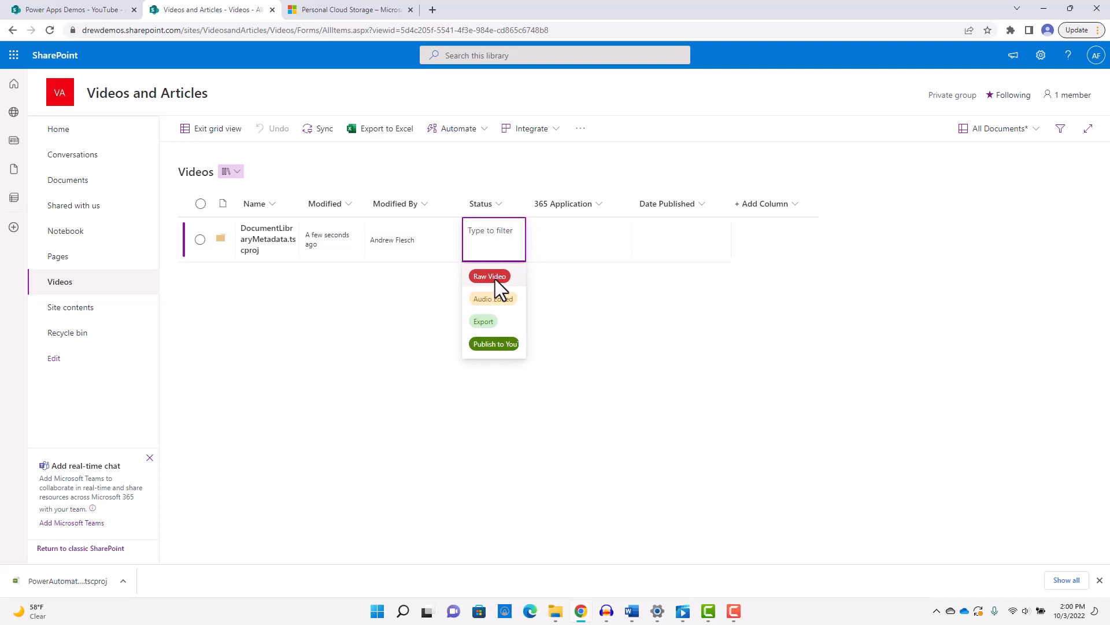
{"action": "left_click", "coordinate": [495, 278]}
Set the 365 Application of DocumentLibraryMetadata.tscproj to SharePoint and exit grid view
{"action": "left_click", "coordinate": [561, 235]}
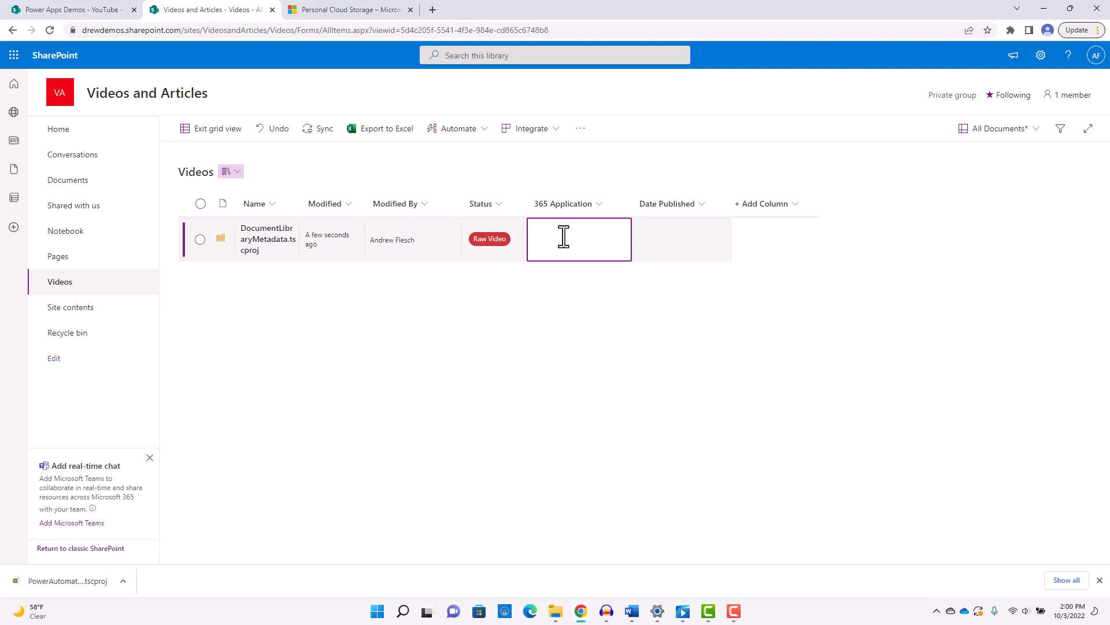
{"action": "left_click", "coordinate": [561, 235]}
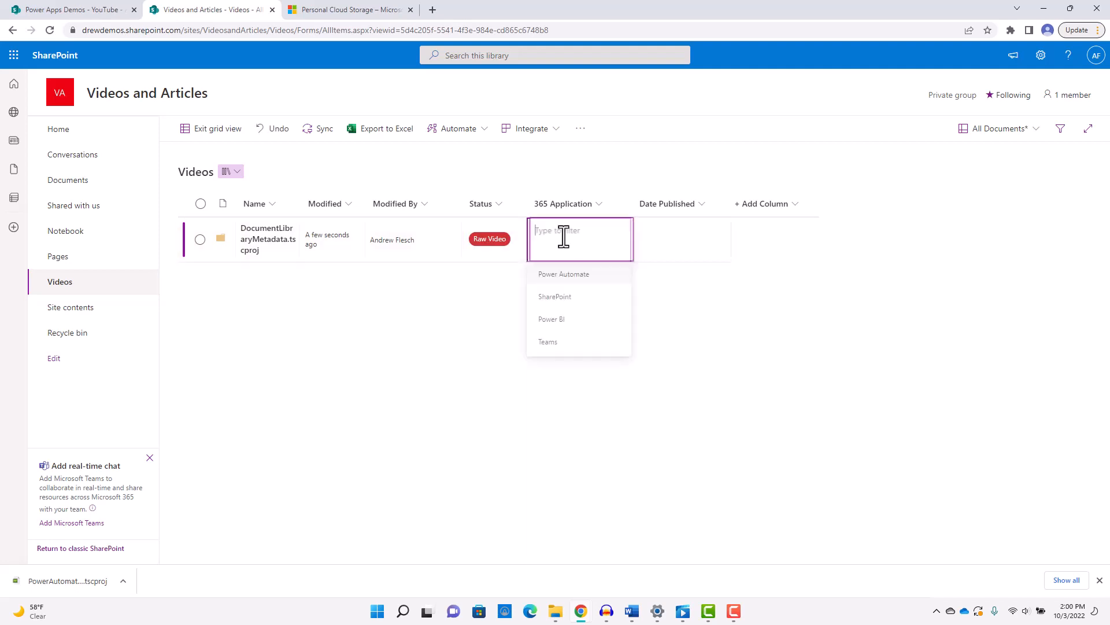
{"action": "left_click", "coordinate": [563, 302]}
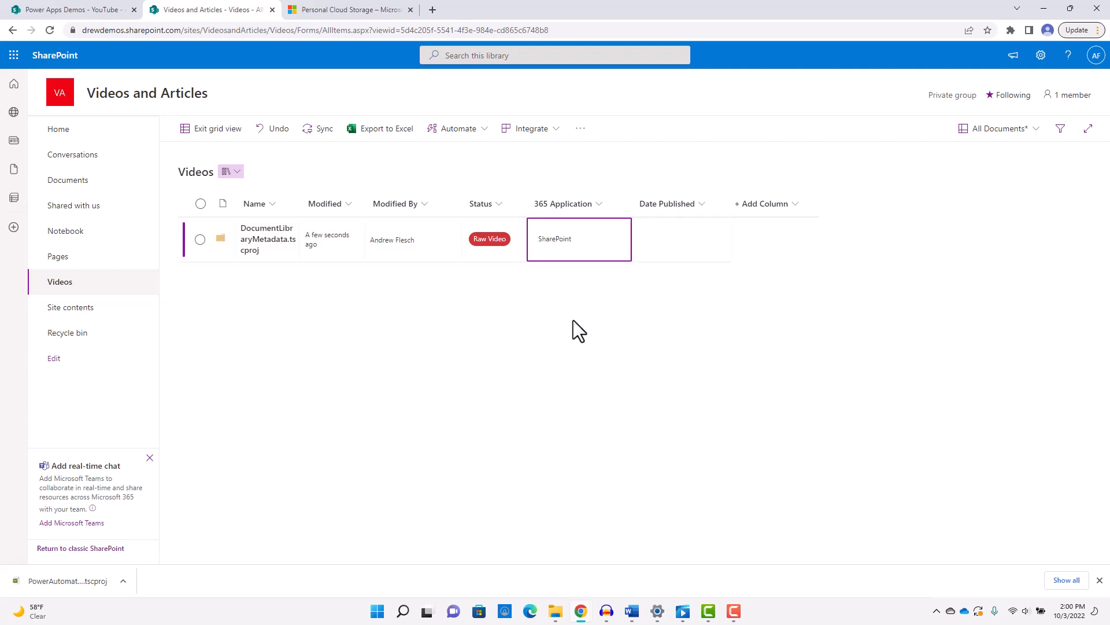
{"action": "left_click", "coordinate": [203, 132]}
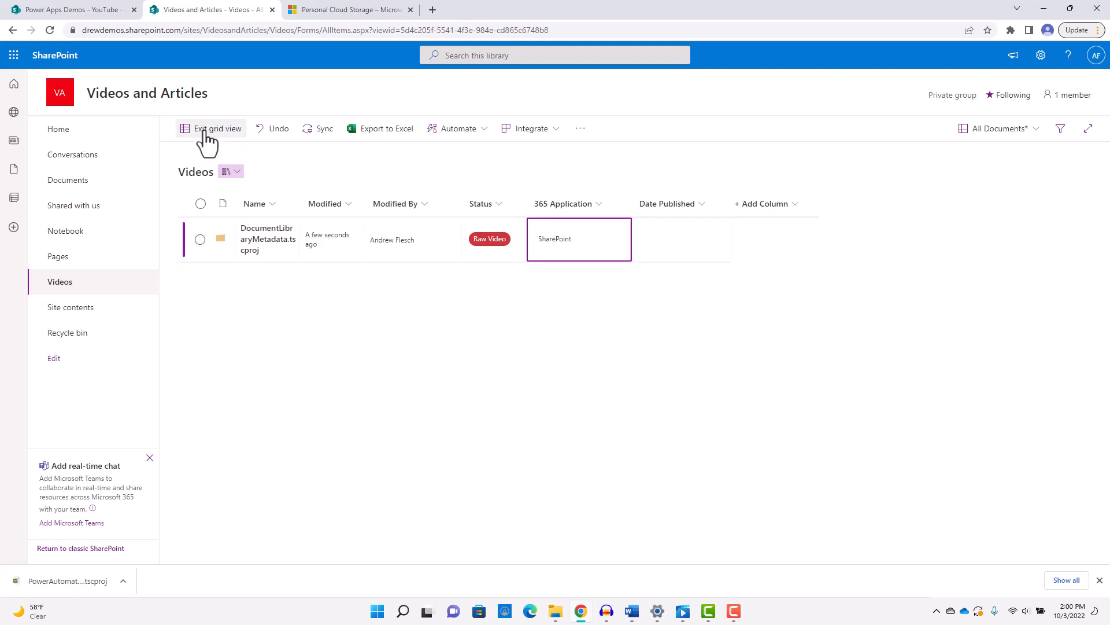